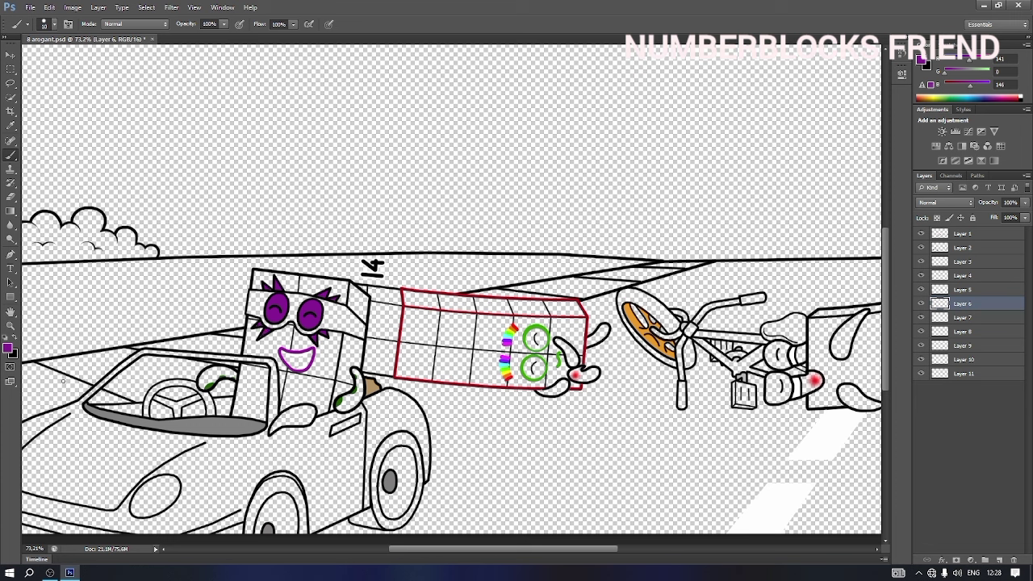
Fill the inside of the driver character's open mouth with black on Layer 6.
key("d")
right_click(312, 364)
left_click_drag(282, 351, 303, 355)
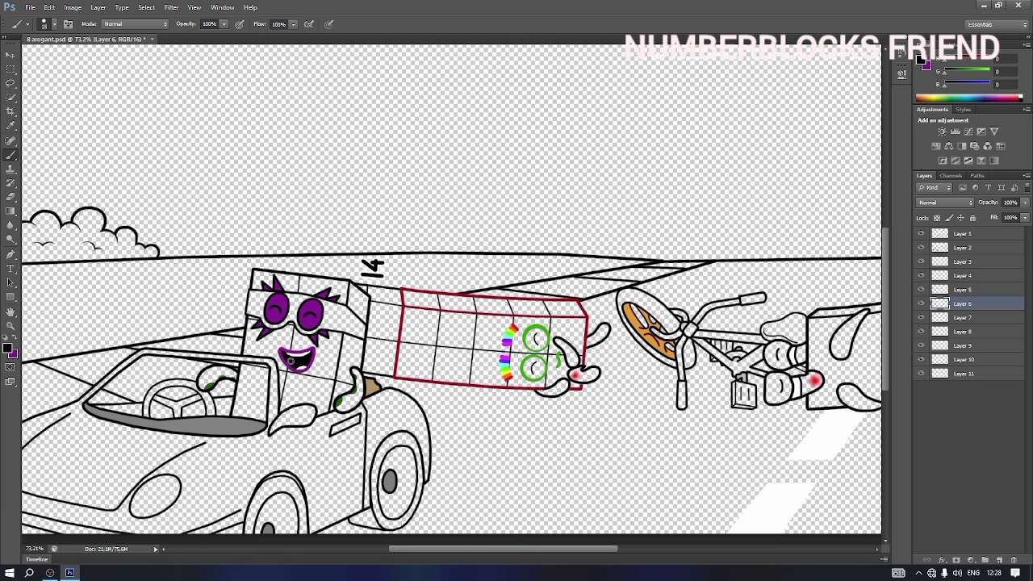
Highlight the driver character's purple eyes with a brighter purple (RGB 193, 21, 199) using a soft round brush.
key("x")
left_click(7, 348)
left_click(847, 93)
key("Return")
right_click(323, 313)
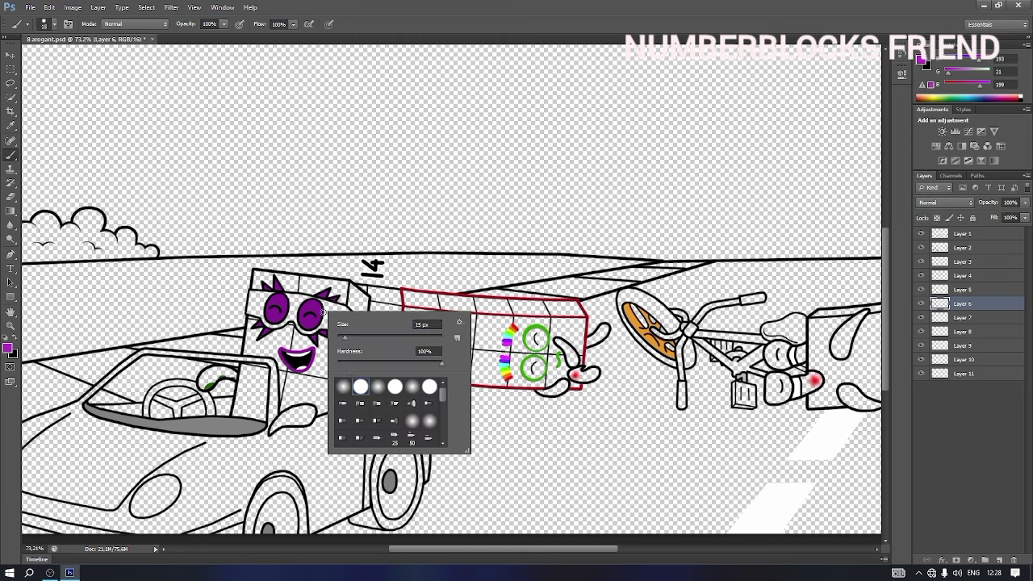
left_click(344, 387)
left_click_drag(279, 306, 276, 313)
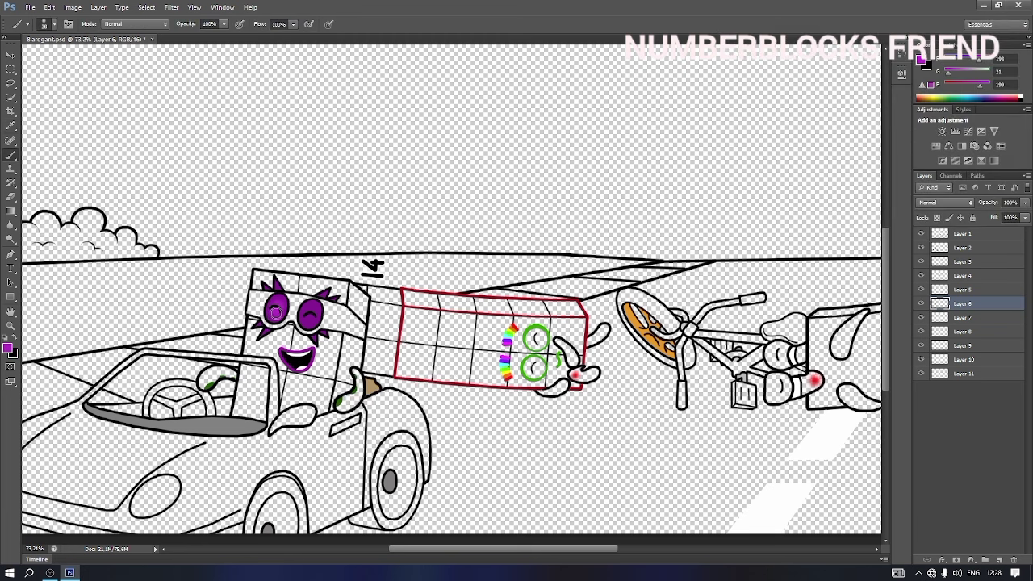
Paint the driver character's eye-mask band bright green (RGB 2, 217, 17) on Layer 7 with a 26 px hard brush.
left_click(8, 348)
left_click(884, 157)
left_click(860, 84)
key("Return")
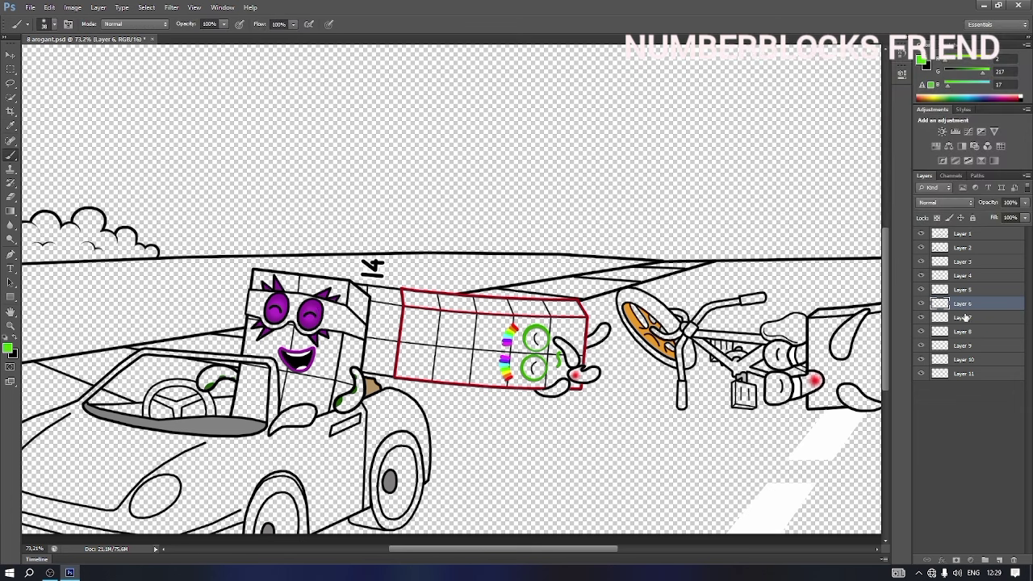
left_click(963, 318)
right_click(289, 303)
key("Escape")
mouse_move(252, 295)
left_mouse_down()
mouse_move(329, 298)
mouse_move(360, 334)
mouse_move(251, 310)
mouse_move(256, 300)
mouse_move(338, 316)
left_mouse_up()
Paint both of the driver character's arms the same green with a 20 px brush.
right_click(368, 384)
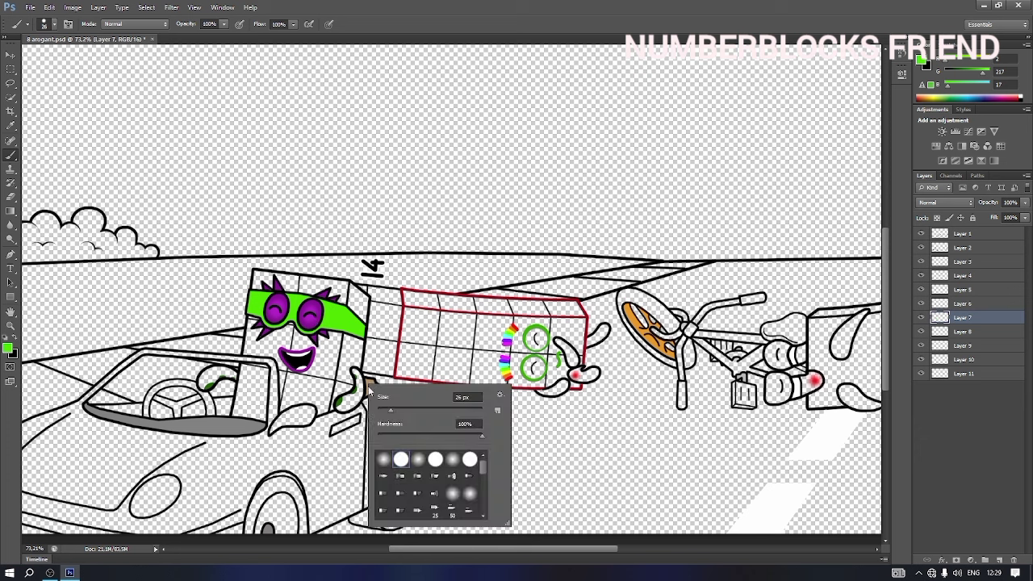
type("20")
key("Return")
mouse_move(355, 373)
left_mouse_down()
mouse_move(361, 383)
mouse_move(344, 403)
left_mouse_up()
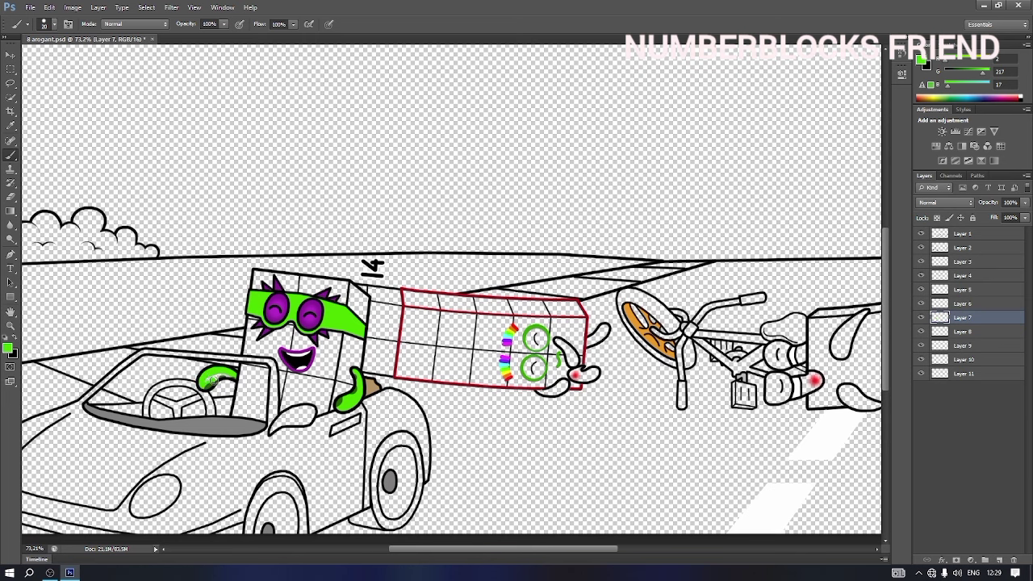
Paint magenta-purple (RGB 228, 1, 236) along the inside edges of the driver's block body on Layer 8.
left_click(309, 320, "alt")
left_click(961, 331)
left_click(923, 63)
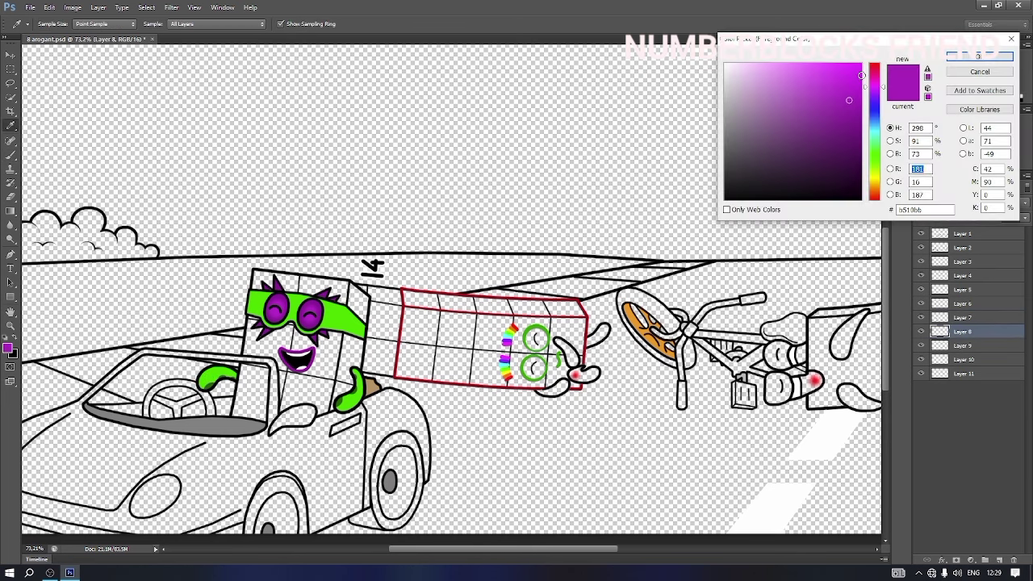
left_click(977, 59)
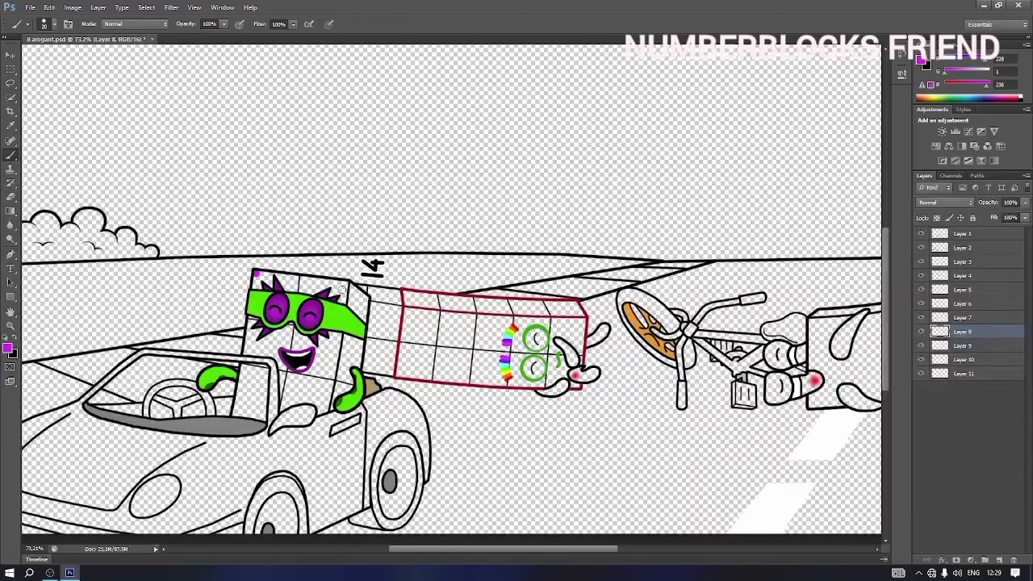
left_click(354, 285, "shift")
mouse_move(354, 284)
left_mouse_down()
mouse_move(351, 391)
mouse_move(314, 412)
mouse_move(305, 401)
mouse_move(283, 409)
mouse_move(291, 403)
mouse_move(277, 356)
mouse_move(245, 352)
mouse_move(254, 275)
left_mouse_up()
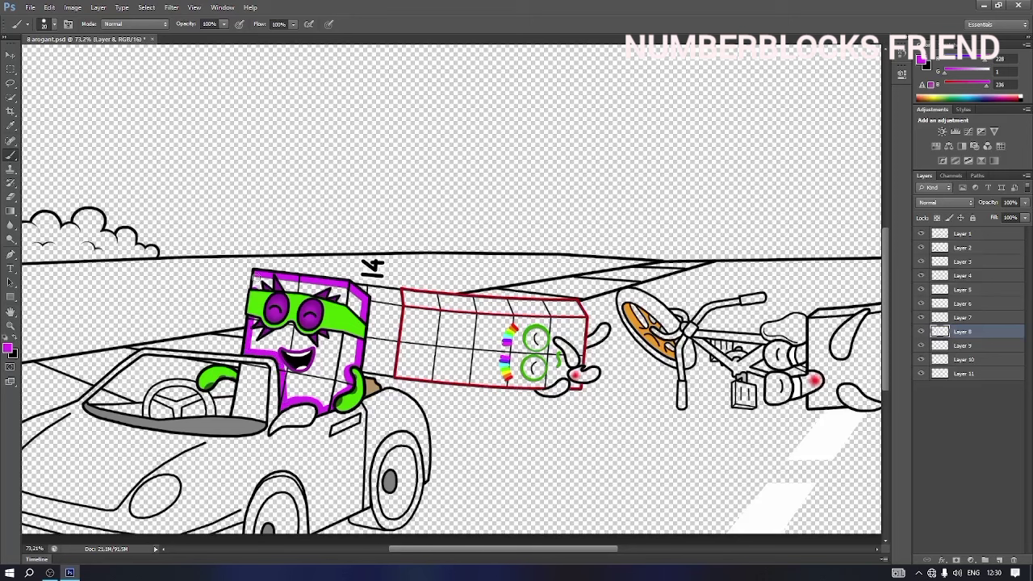
Fill the rest of the driver's block body with magenta-purple, including the part seen through the windshield.
right_click(261, 337)
left_click_drag(290, 333, 298, 332)
mouse_move(271, 285)
left_mouse_down()
mouse_move(356, 302)
mouse_move(340, 317)
mouse_move(349, 340)
mouse_move(255, 322)
mouse_move(346, 345)
mouse_move(350, 357)
mouse_move(255, 343)
mouse_move(289, 350)
mouse_move(290, 387)
mouse_move(298, 371)
mouse_move(324, 400)
mouse_move(318, 359)
mouse_move(332, 394)
mouse_move(343, 373)
mouse_move(333, 392)
mouse_move(296, 383)
mouse_move(318, 414)
left_mouse_up()
right_click(297, 384)
left_click_drag(243, 365, 260, 369)
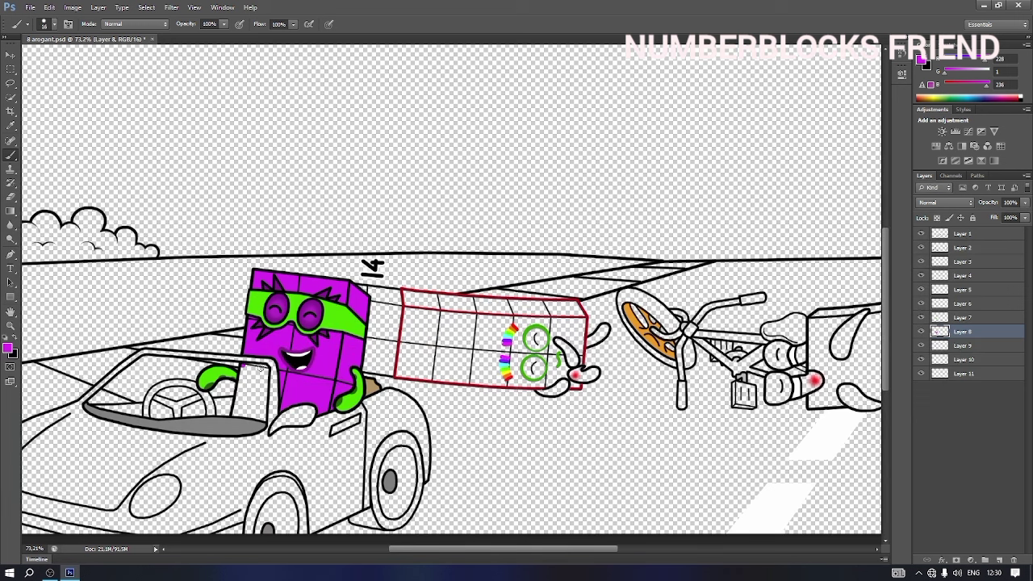
mouse_move(266, 414)
left_mouse_down()
mouse_move(252, 415)
mouse_move(239, 379)
mouse_move(263, 408)
mouse_move(257, 371)
mouse_move(254, 412)
mouse_move(241, 384)
mouse_move(246, 400)
left_mouse_up()
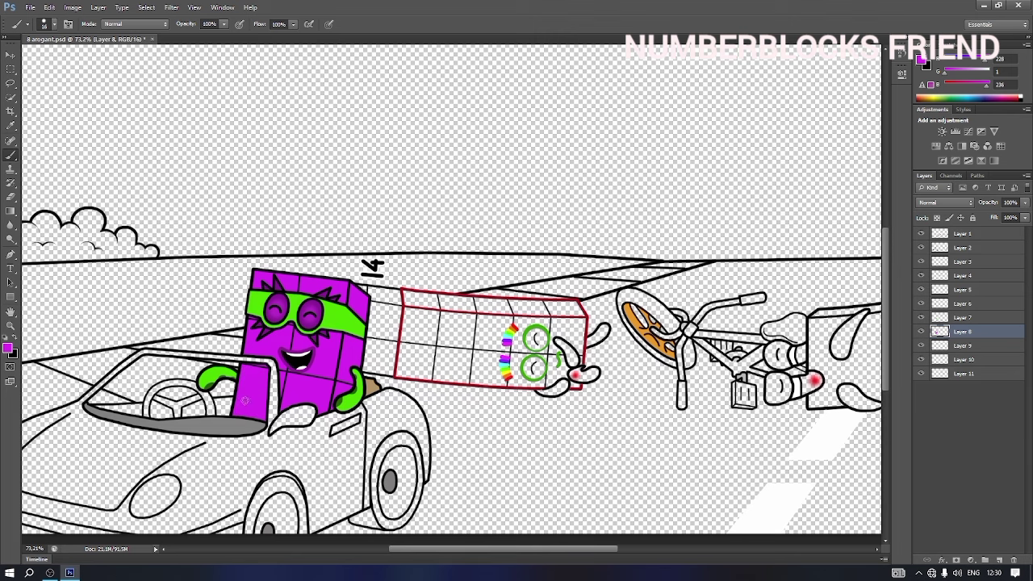
Fill the car's headlight with bright yellow using a hard brush.
left_click_drag(414, 552, 408, 552)
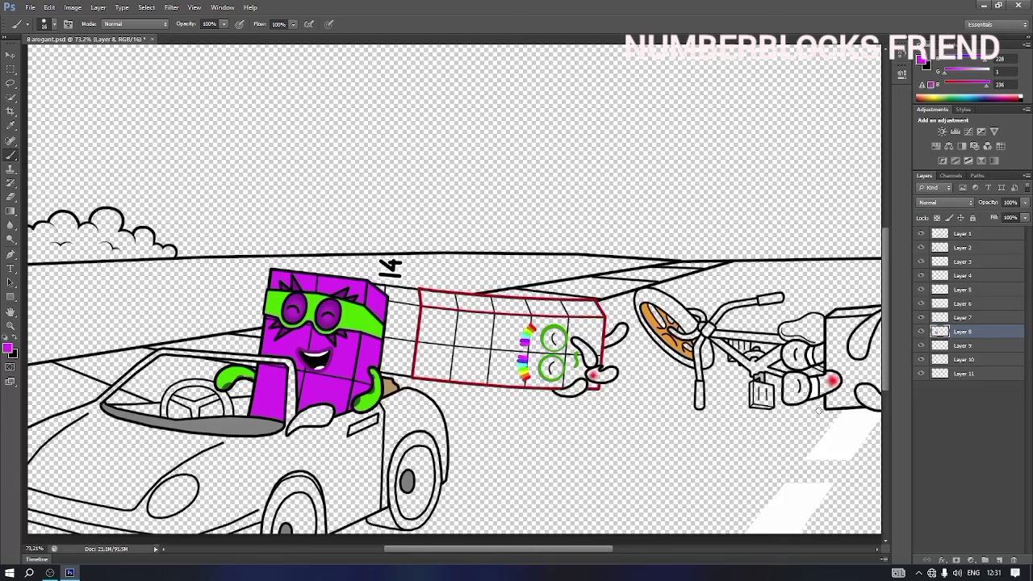
left_click(922, 63)
left_click(878, 179)
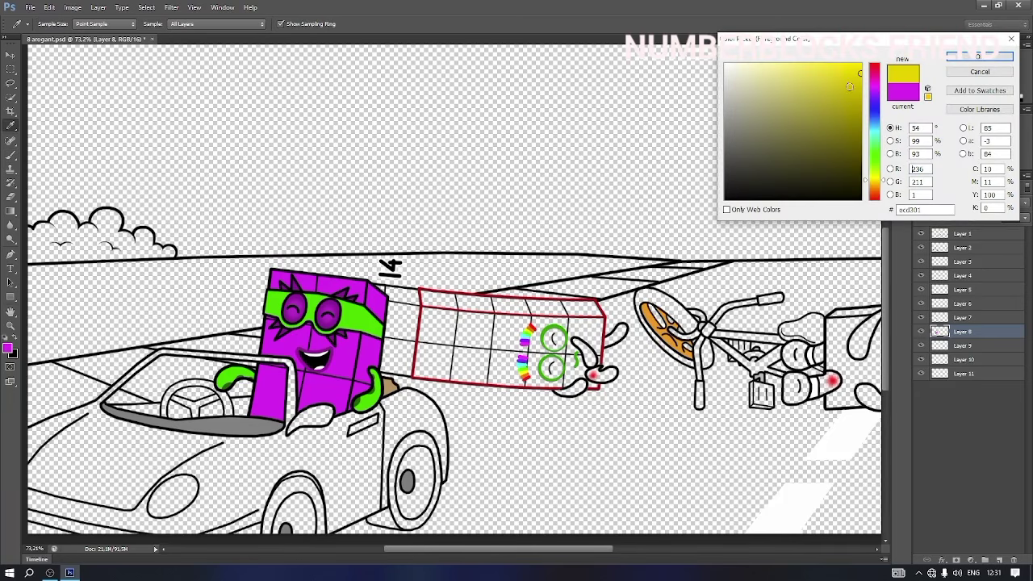
left_click(860, 65)
key("Return")
right_click(177, 492)
left_click_drag(200, 448, 208, 448)
mouse_move(172, 485)
left_mouse_down()
mouse_move(155, 506)
mouse_move(177, 502)
mouse_move(190, 489)
mouse_move(175, 483)
mouse_move(185, 484)
left_mouse_up()
Shade the headlight with darker yellow e5cd01 using a soft round brush.
left_click(921, 63)
left_click(860, 76)
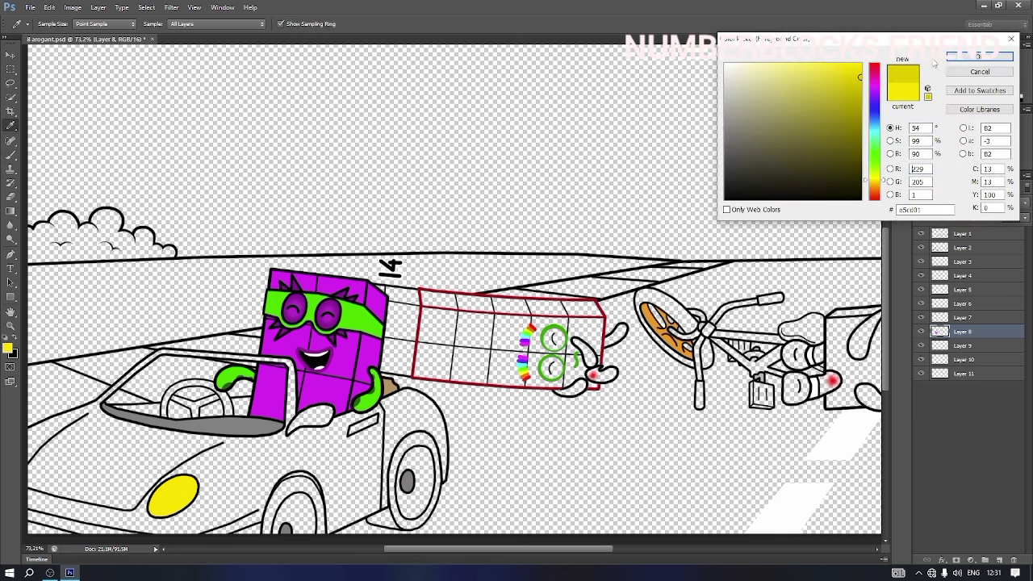
left_click(974, 60)
right_click(191, 494)
left_click(228, 449)
left_click(208, 498)
left_click_drag(167, 502, 183, 490)
Paint the steering wheel dusky pink (RGB 180, 124, 133) with a hard 16 px brush.
left_click(922, 63)
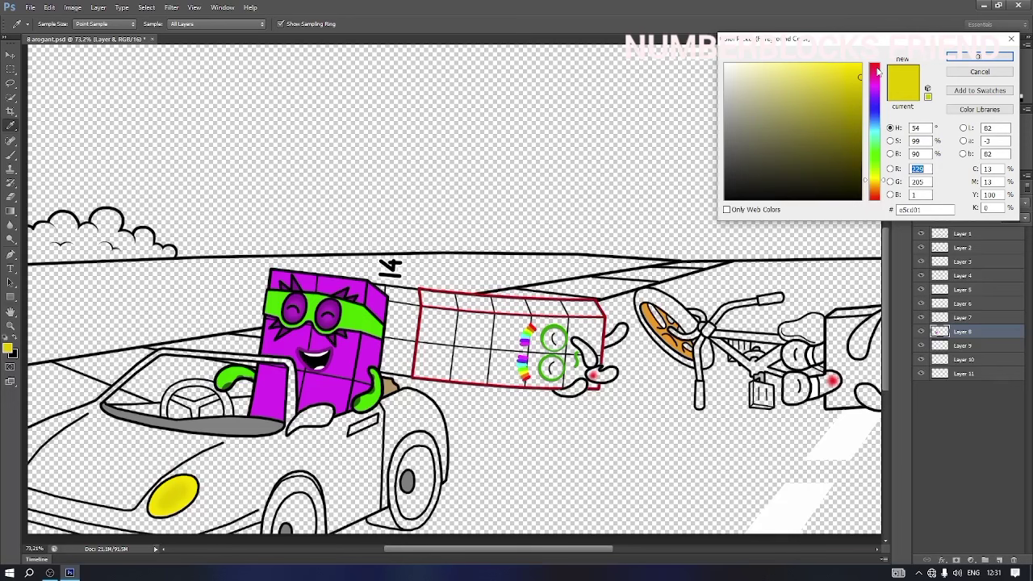
left_click(876, 67)
left_click(767, 103)
left_click(971, 58)
right_click(202, 402)
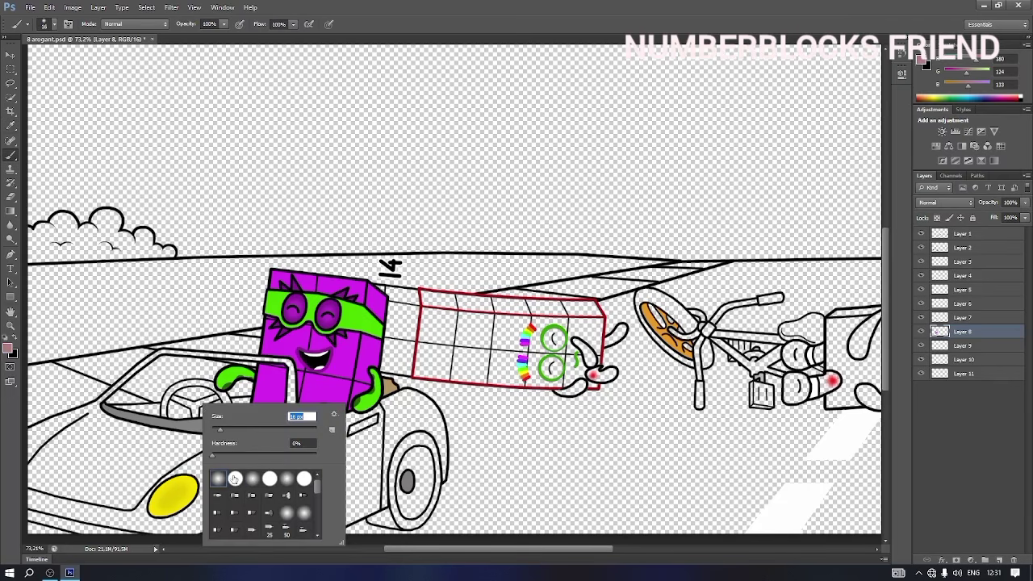
left_click(234, 479)
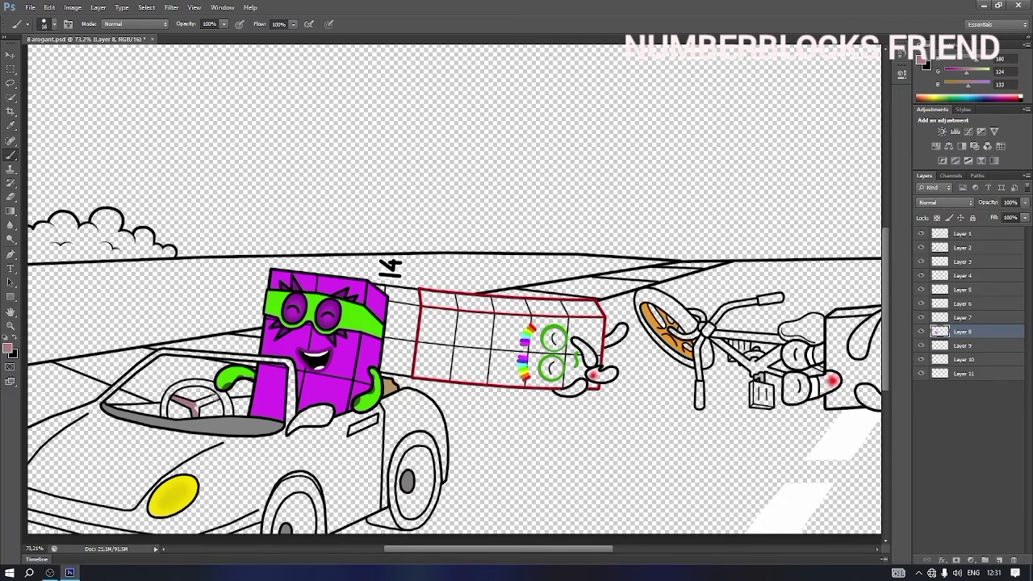
left_click_drag(196, 408, 219, 394)
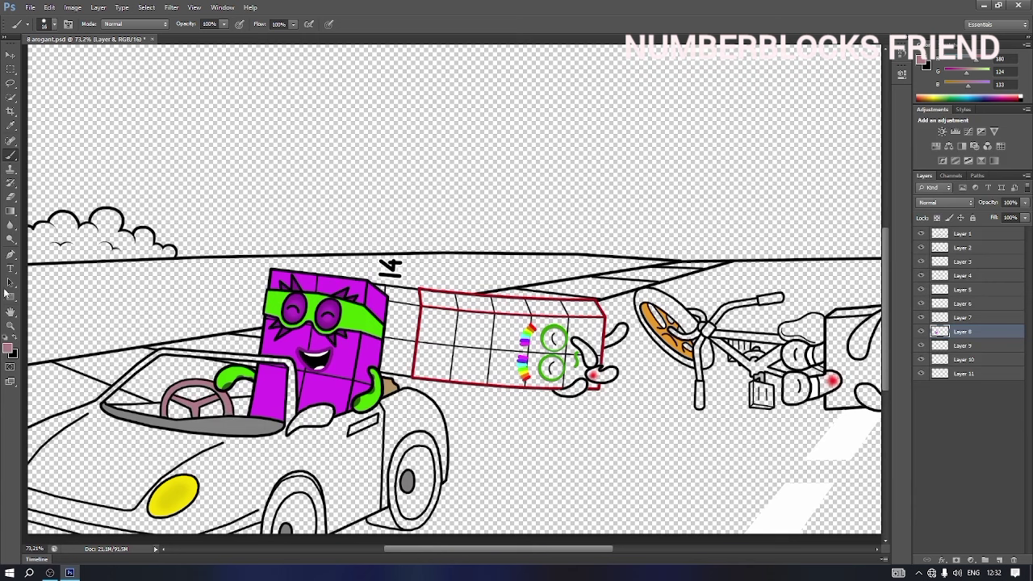
Fill the rims of both visible car wheels with light grey b7b7b7 using a 43 px brush.
key("e")
key("i")
left_click(925, 65)
left_click(725, 102)
key("Return")
key("b")
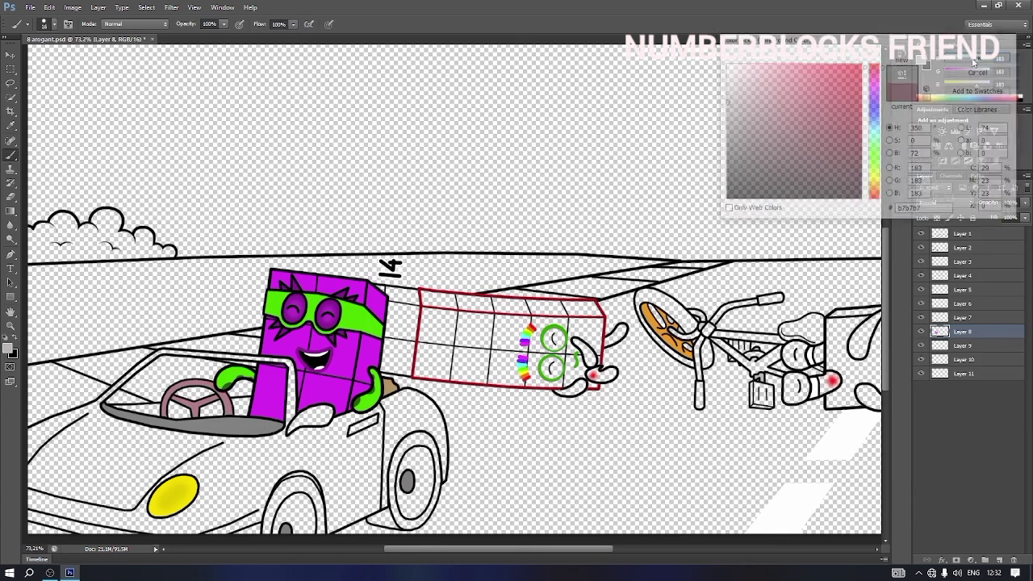
right_click(363, 477)
left_click(435, 453)
mouse_move(404, 475)
left_mouse_down()
mouse_move(425, 484)
mouse_move(426, 466)
mouse_move(404, 494)
left_mouse_up()
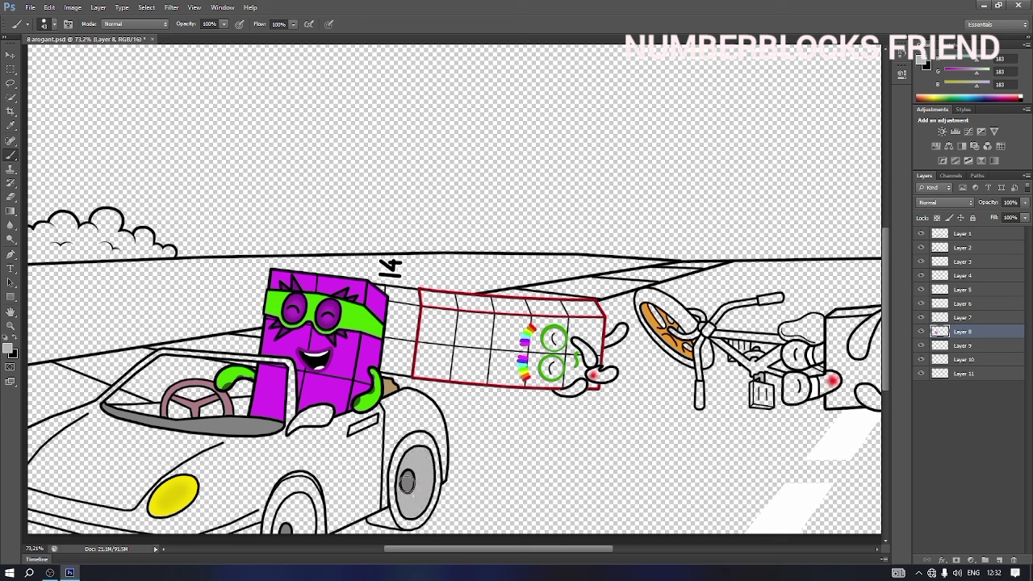
mouse_move(292, 506)
left_mouse_down()
mouse_move(300, 503)
mouse_move(308, 525)
mouse_move(283, 536)
mouse_move(287, 522)
left_mouse_up()
Paint the tyres of both visible car wheels dark grey 424141 on Layer 9.
left_click(992, 345)
left_click(924, 63)
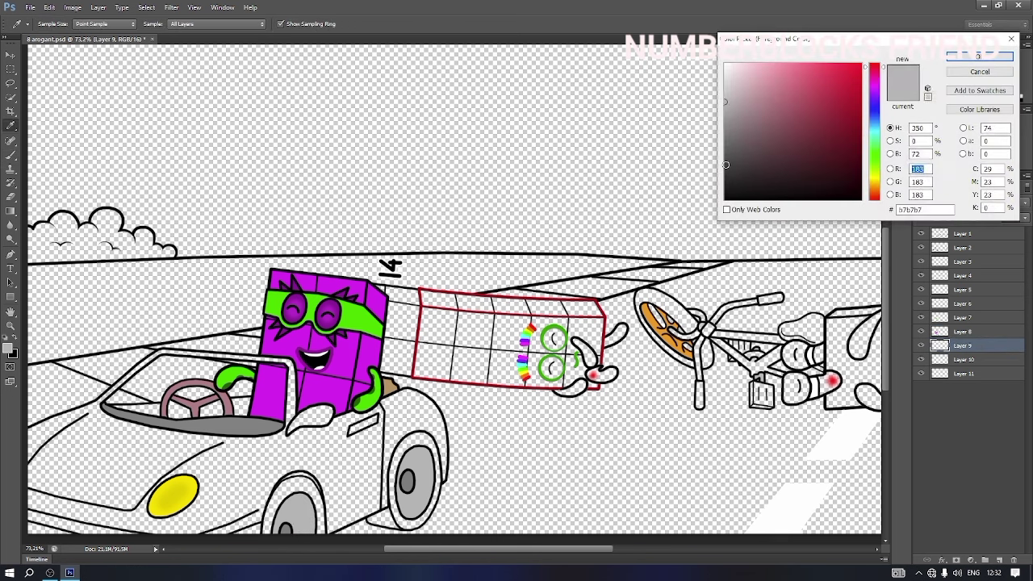
left_click(728, 166)
left_click(980, 55)
mouse_move(277, 529)
left_mouse_down()
mouse_move(286, 486)
mouse_move(307, 486)
mouse_move(323, 543)
left_mouse_up()
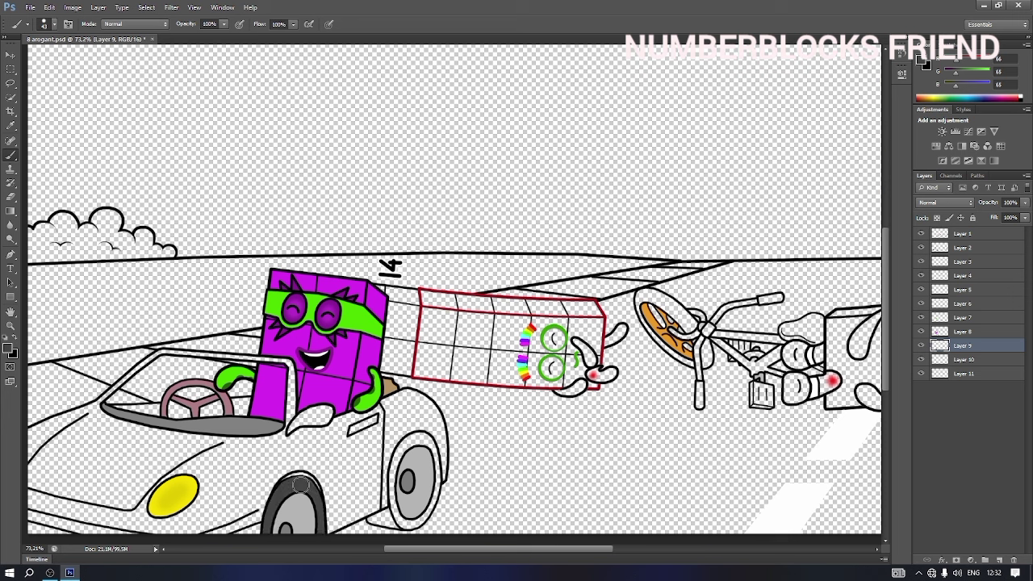
mouse_move(393, 483)
left_mouse_down()
mouse_move(418, 436)
mouse_move(434, 491)
mouse_move(405, 525)
mouse_move(393, 479)
mouse_move(370, 519)
mouse_move(389, 525)
mouse_move(389, 513)
left_mouse_up()
right_click(393, 480)
Add a thin line of dark grey 403738 along the top of the front tyre with a 7 px brush.
left_click(922, 60)
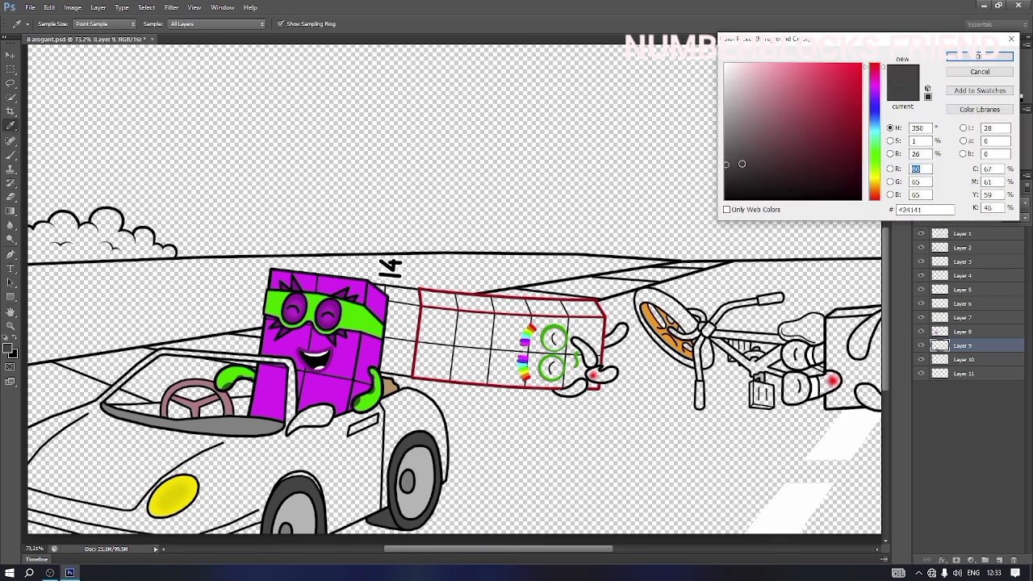
left_click(742, 165)
key("Return")
right_click(305, 473)
left_click(322, 449)
left_click(289, 474)
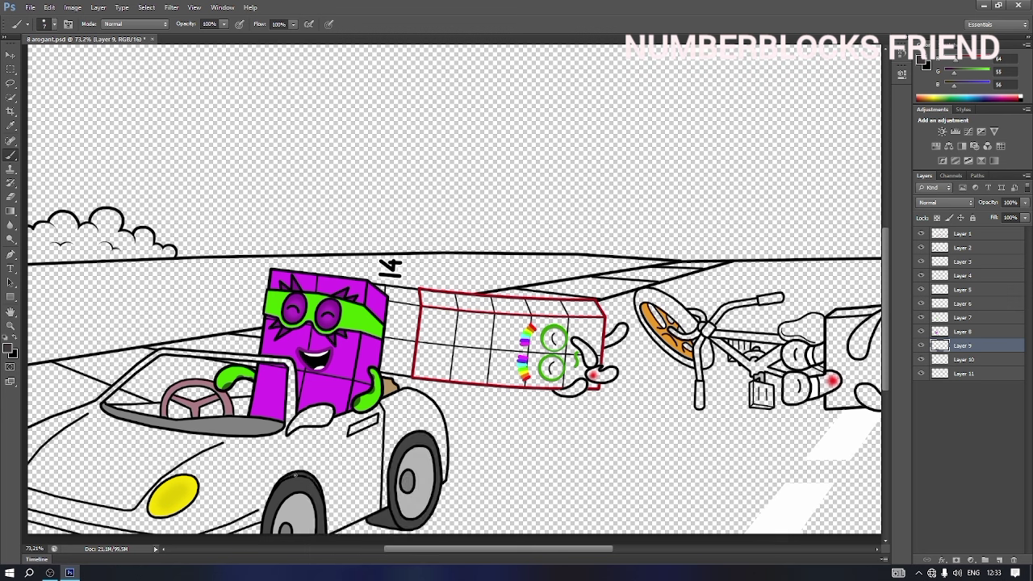
Paint red d61232 along the inside edges of the car body on Layer 10 with a 46 px brush.
left_click(977, 361)
left_click(922, 61)
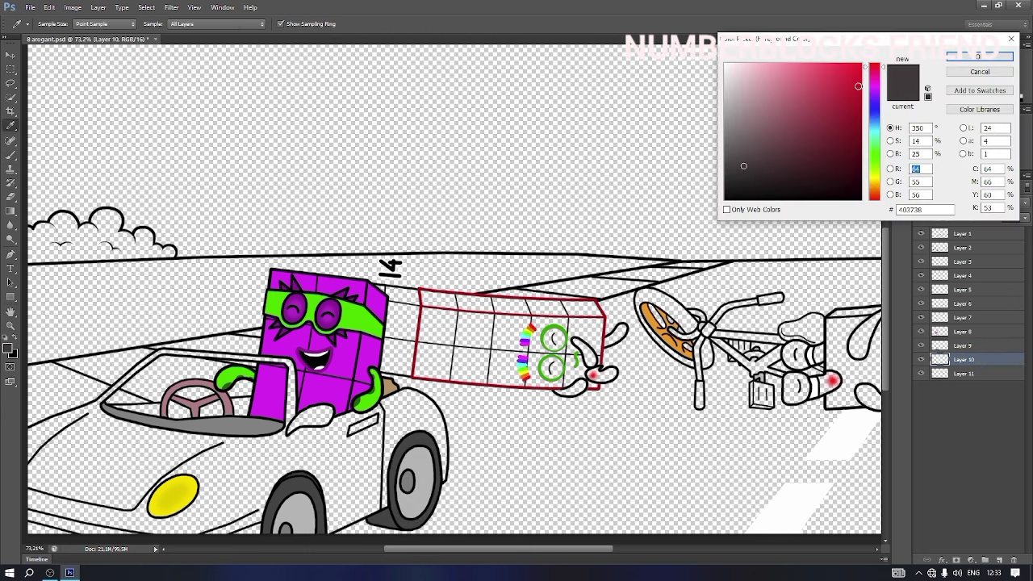
left_click_drag(860, 78, 854, 76)
left_click(850, 84)
key("Return")
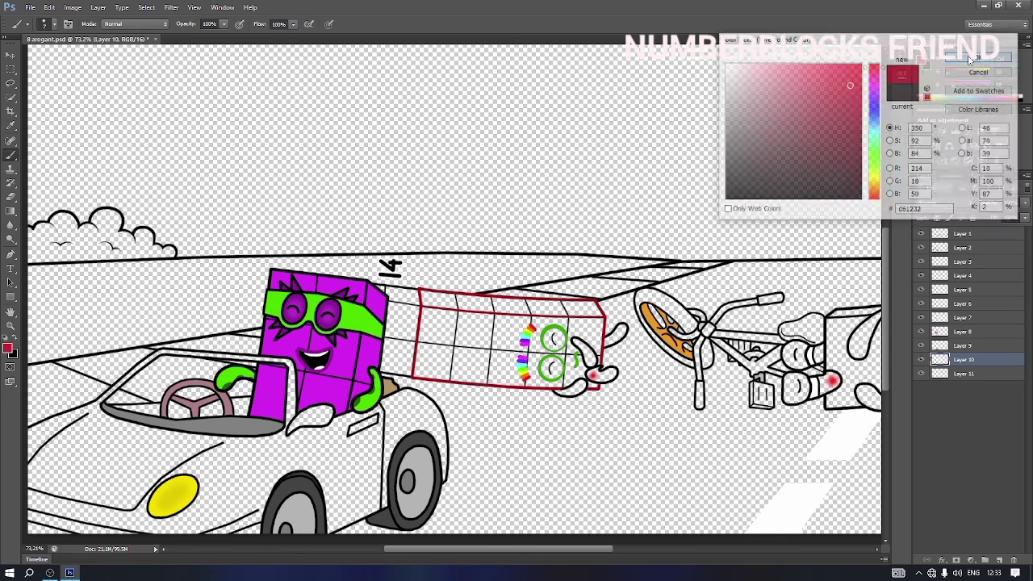
right_click(95, 451)
left_click(126, 449)
mouse_move(35, 436)
left_mouse_down()
mouse_move(95, 411)
mouse_move(31, 452)
mouse_move(27, 526)
mouse_move(311, 529)
mouse_move(438, 470)
mouse_move(433, 416)
mouse_move(408, 396)
mouse_move(420, 402)
mouse_move(379, 407)
left_mouse_up()
Fill the rest of the car body, side mirror and windshield frame with the same red, using a 14 px brush for narrow areas.
right_click(377, 406)
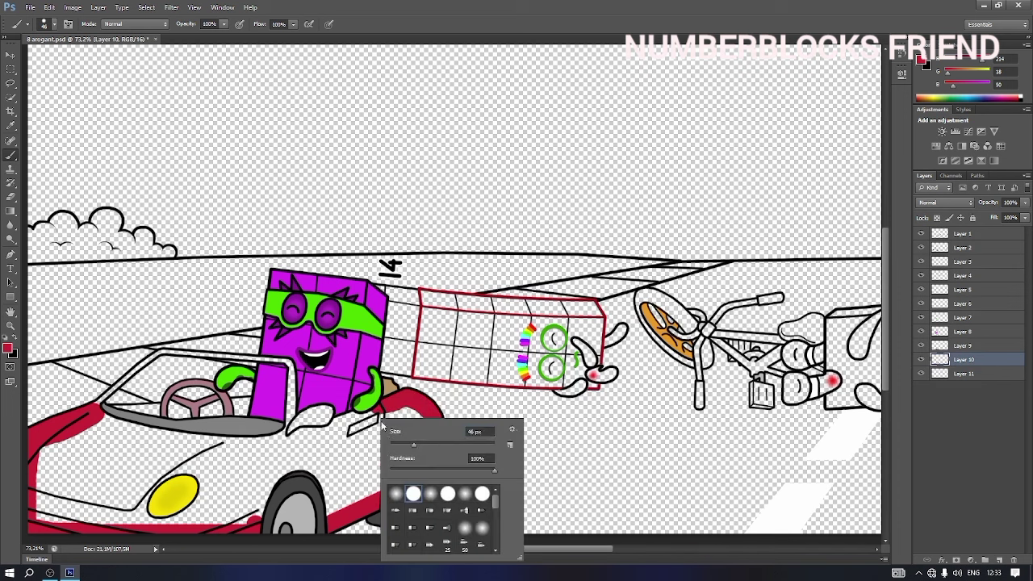
left_click(436, 445)
mouse_move(289, 434)
left_mouse_down()
mouse_move(293, 377)
mouse_move(276, 366)
mouse_move(319, 416)
mouse_move(302, 436)
mouse_move(391, 420)
mouse_move(418, 431)
mouse_move(316, 457)
mouse_move(373, 463)
mouse_move(363, 490)
mouse_move(327, 487)
mouse_move(216, 520)
mouse_move(73, 521)
mouse_move(39, 452)
mouse_move(94, 430)
mouse_move(295, 451)
mouse_move(166, 471)
mouse_move(67, 469)
mouse_move(71, 490)
mouse_move(255, 497)
mouse_move(129, 503)
mouse_move(120, 472)
left_mouse_up()
right_click(120, 473)
left_click(98, 402)
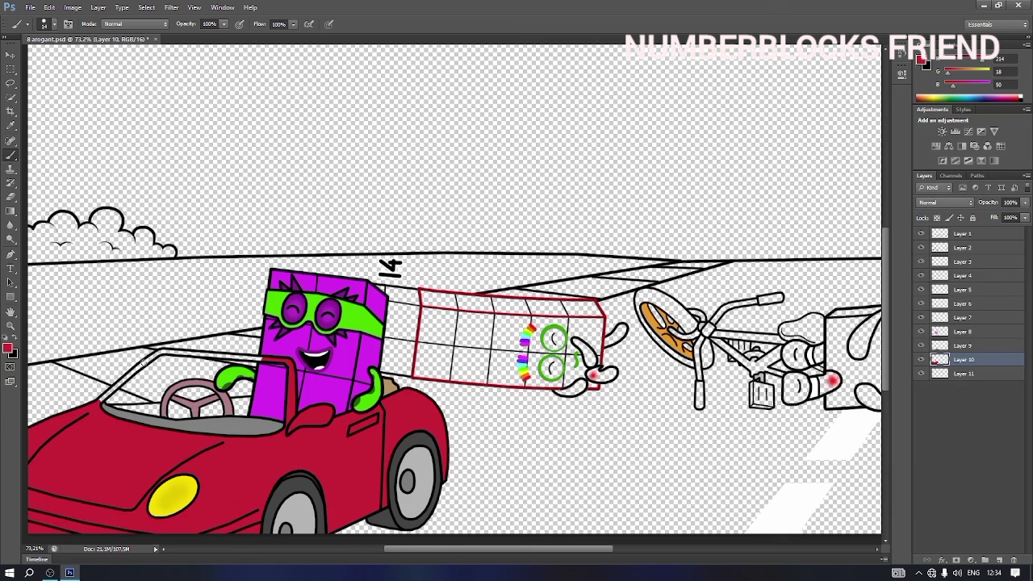
left_click_drag(143, 363, 161, 352)
left_click_drag(262, 357, 266, 359)
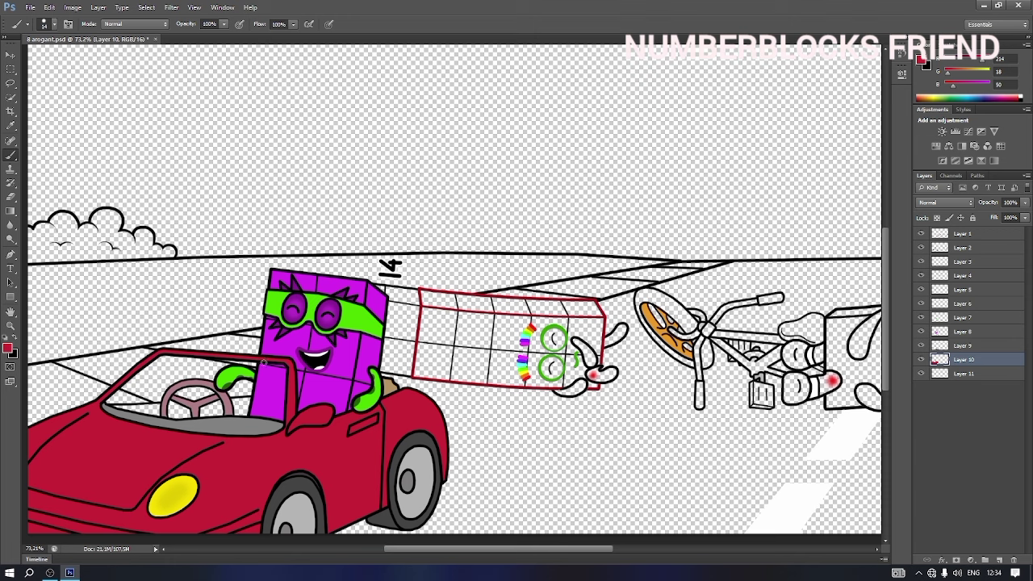
Paint the car interior behind the steering wheel and the slot on the car's side dark red (RGB 133, 23, 41).
left_click(921, 60)
left_click(837, 127)
left_click(977, 53)
mouse_move(115, 405)
left_mouse_down()
mouse_move(162, 408)
mouse_move(154, 412)
left_mouse_up()
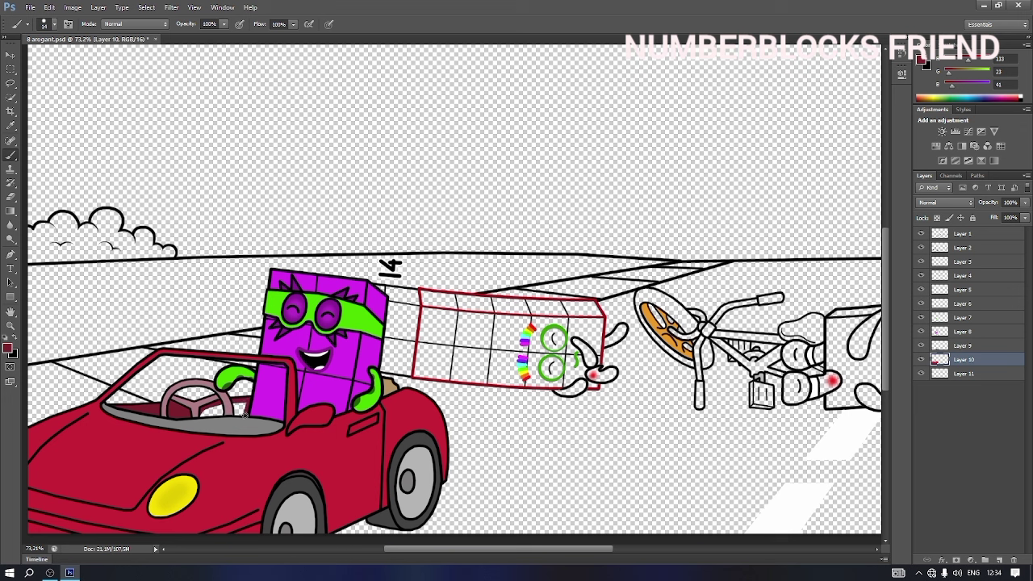
left_click_drag(245, 414, 198, 417)
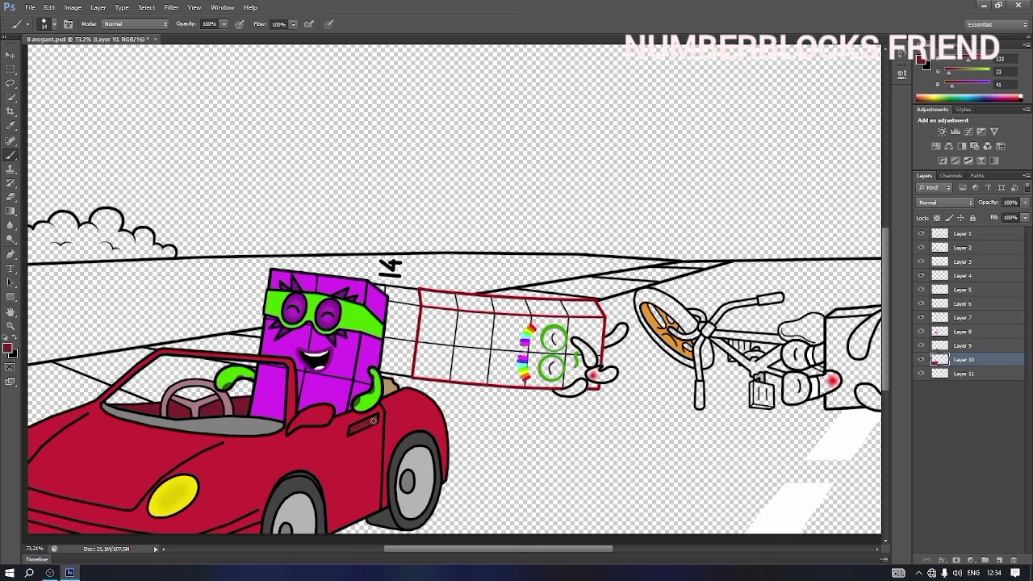
Fill both eyes of the red-outlined block character with green 04da0e on Layer 6.
left_click_drag(529, 554, 570, 554)
left_click(994, 306)
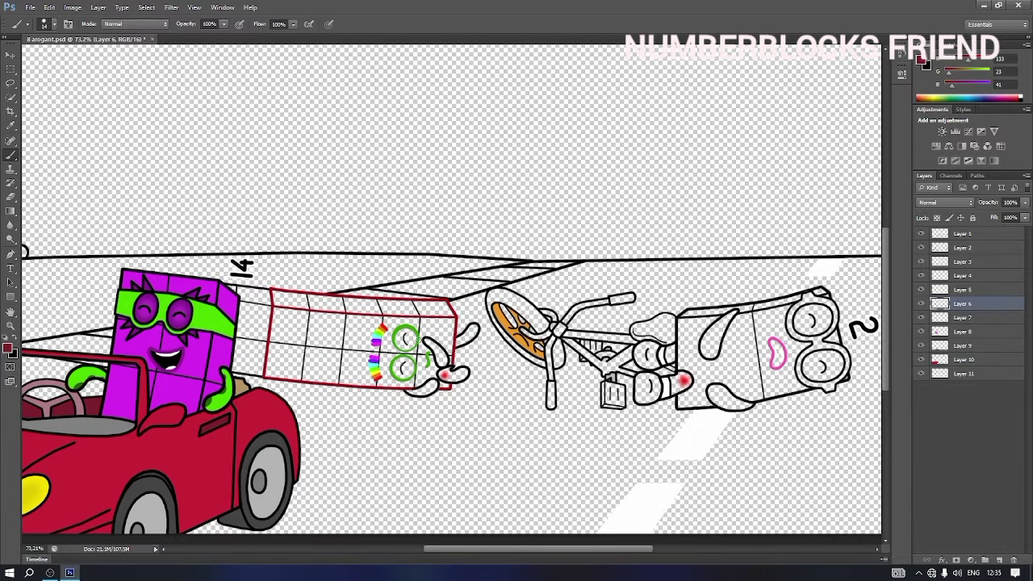
left_click(409, 326, "alt")
left_click(925, 62)
left_click(859, 83)
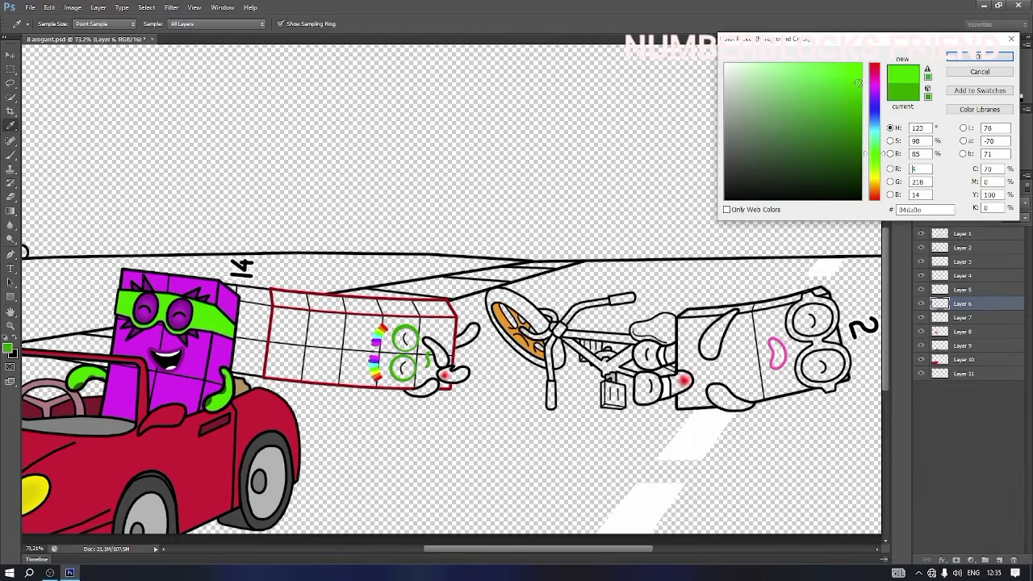
left_click(979, 57)
right_click(425, 351)
left_click_drag(410, 333, 402, 372)
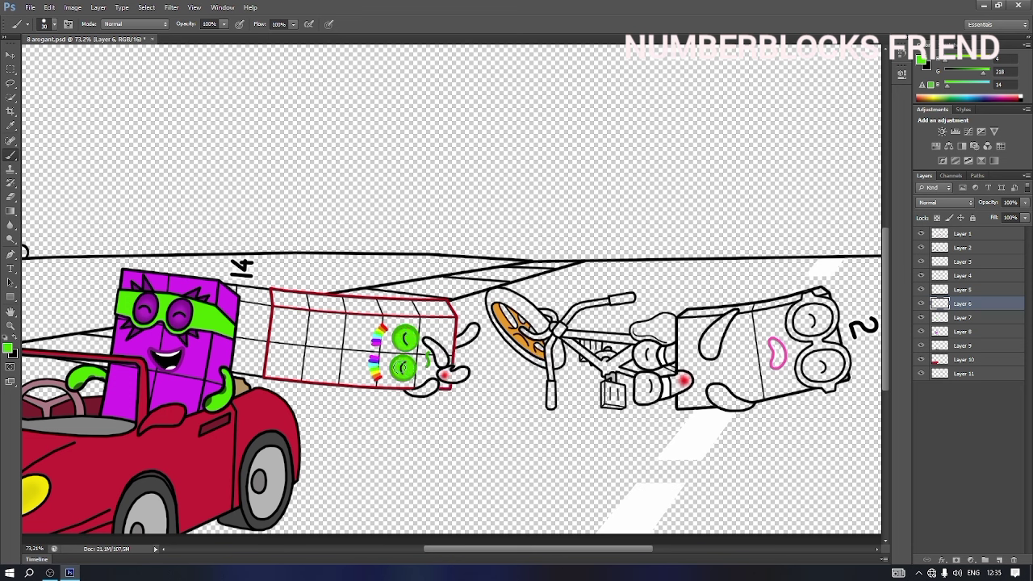
Add lighter green 2afa34 highlights inside both eyes of the red-outlined block character with a soft 49 px brush.
key("i")
left_click(8, 348)
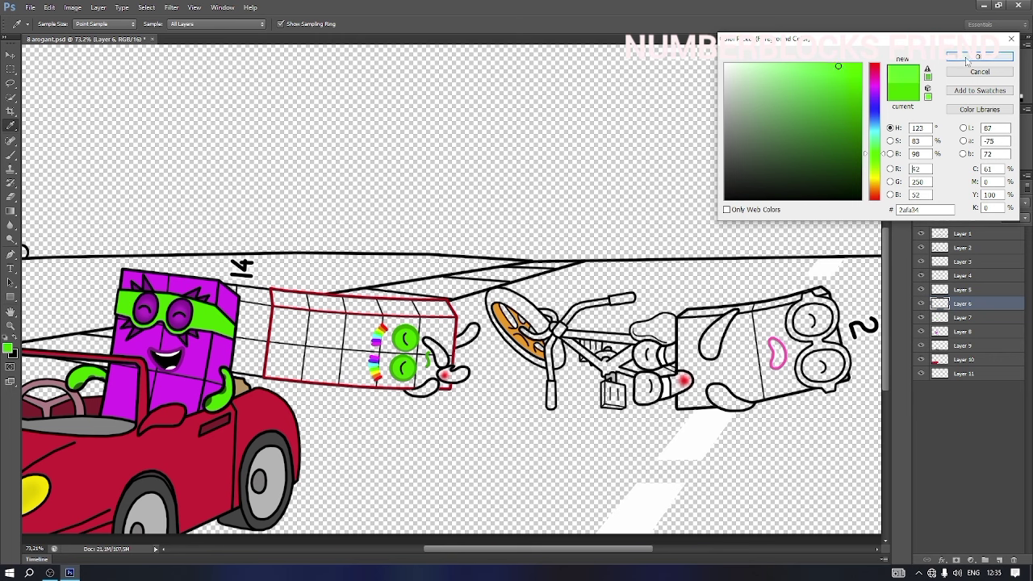
left_click(980, 55)
key("b")
right_click(402, 366)
key("Escape")
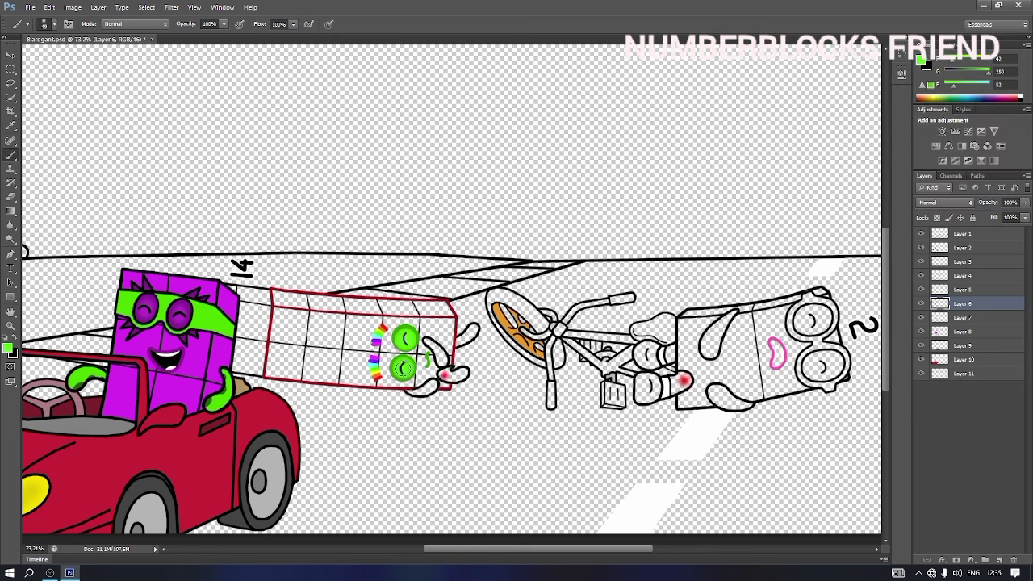
Fill the arms and legs of the red-outlined block character with dark green (RGB 1, 167, 8).
left_click(8, 348)
left_click(861, 111)
left_click(983, 59)
left_click(980, 56)
right_click(442, 355)
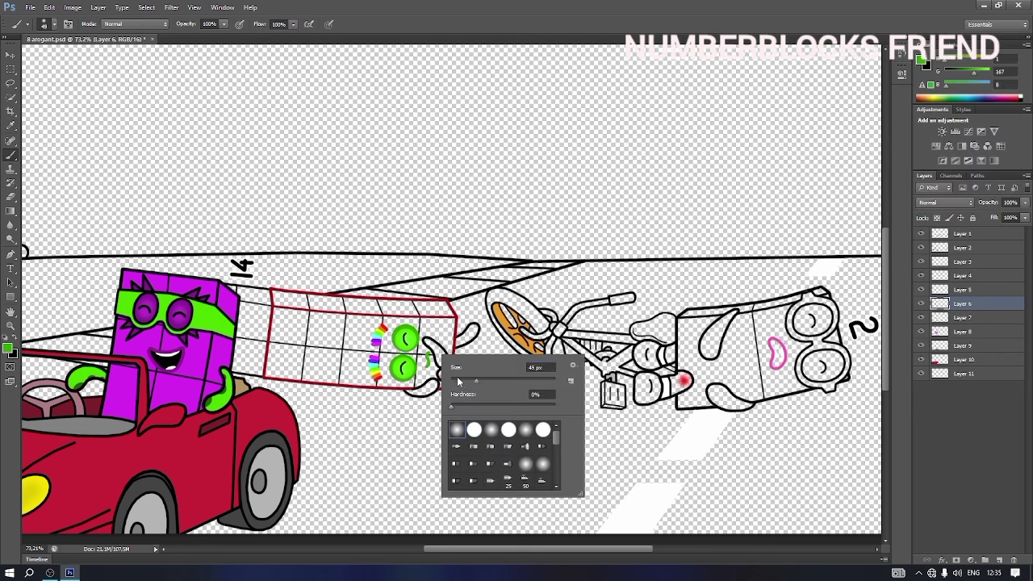
key("Escape")
mouse_move(424, 339)
left_mouse_down()
mouse_move(458, 374)
mouse_move(445, 374)
mouse_move(466, 373)
mouse_move(472, 330)
left_mouse_up()
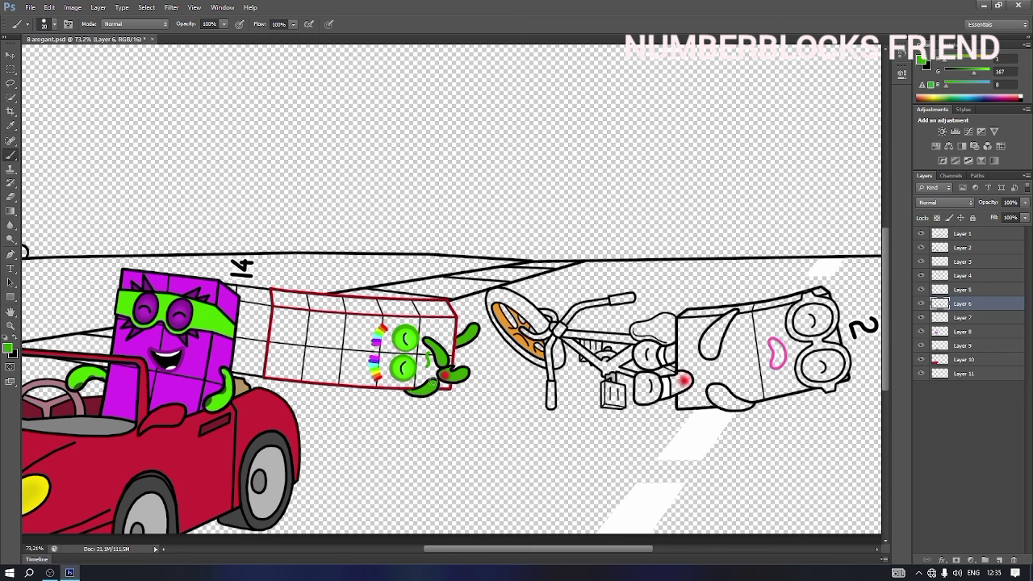
Paint the upper strip of the block section beside the car driver bright green (RGB 0, 239, 11) with a 15 px brush.
left_click(922, 62)
left_click(856, 71)
left_click(980, 56)
right_click(247, 310)
left_click(262, 321)
left_click(232, 288)
mouse_move(269, 291)
left_mouse_down()
mouse_move(233, 287)
mouse_move(269, 294)
left_mouse_up()
right_click(270, 295)
left_click(292, 322)
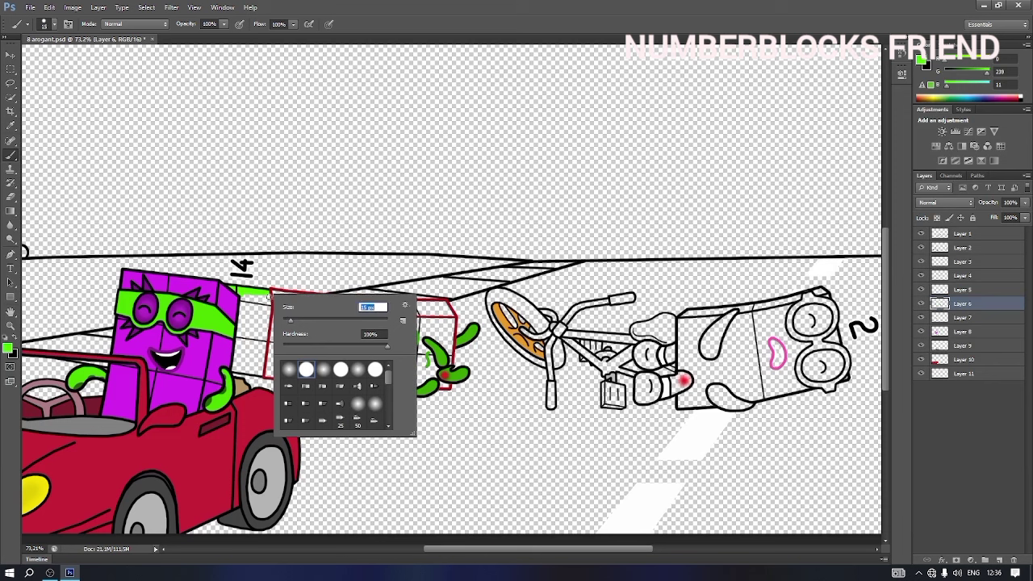
Outline the two front blocks beside the driver in the same green and fill their interior with a larger 33 px brush.
left_click(270, 298)
left_click(260, 374, "shift")
left_click(235, 371, "shift")
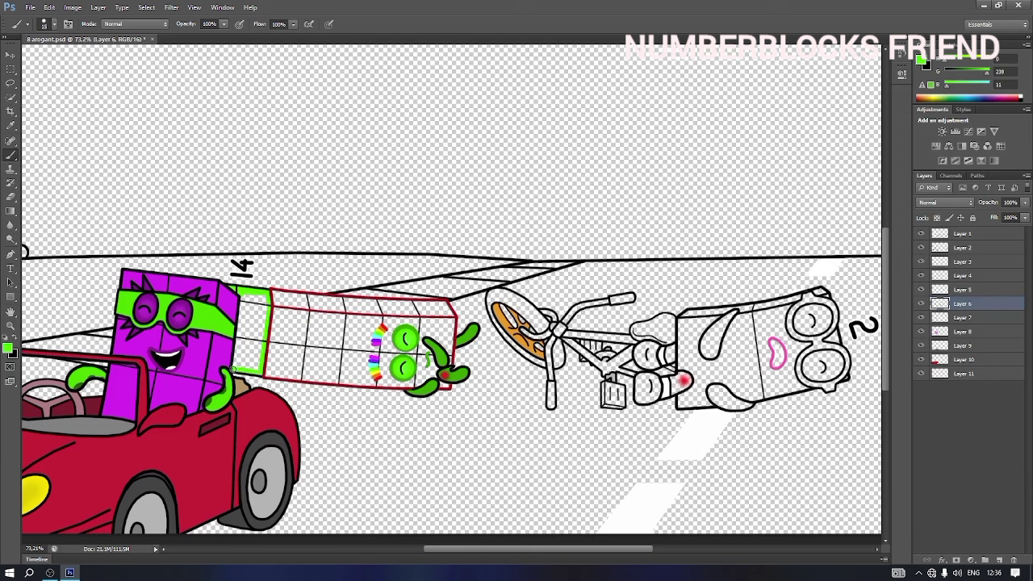
left_click(240, 337, "shift")
left_click(244, 295, "shift")
right_click(256, 310)
key("Return")
mouse_move(256, 309)
left_mouse_down()
mouse_move(244, 322)
mouse_move(242, 365)
mouse_move(258, 340)
left_mouse_up()
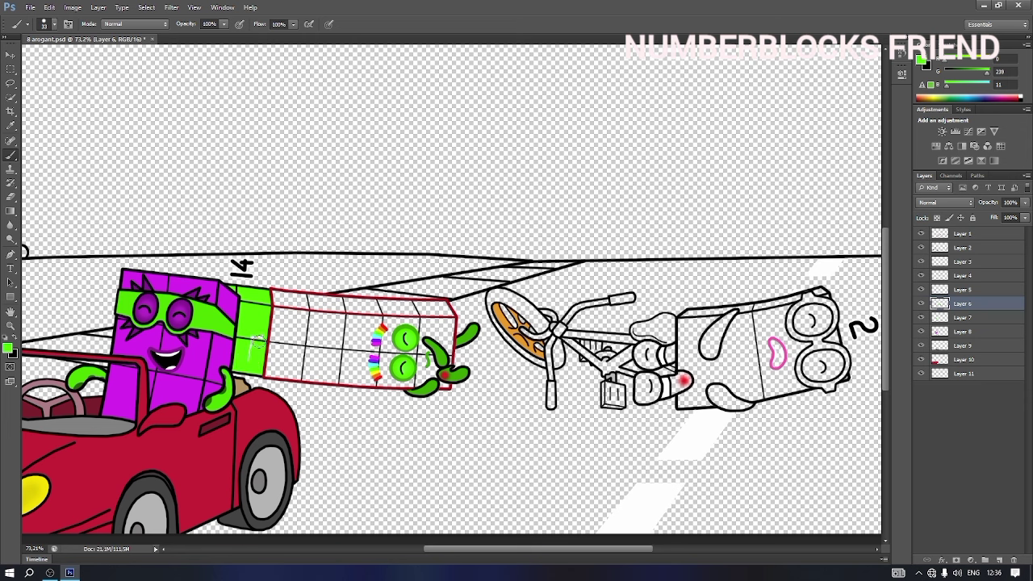
On Layer 7, fill the upper side strip of the red-outlined character with red (RGB 253, 0, 24) using a 19 px brush.
left_click(980, 321)
left_click(922, 61)
left_click(872, 65)
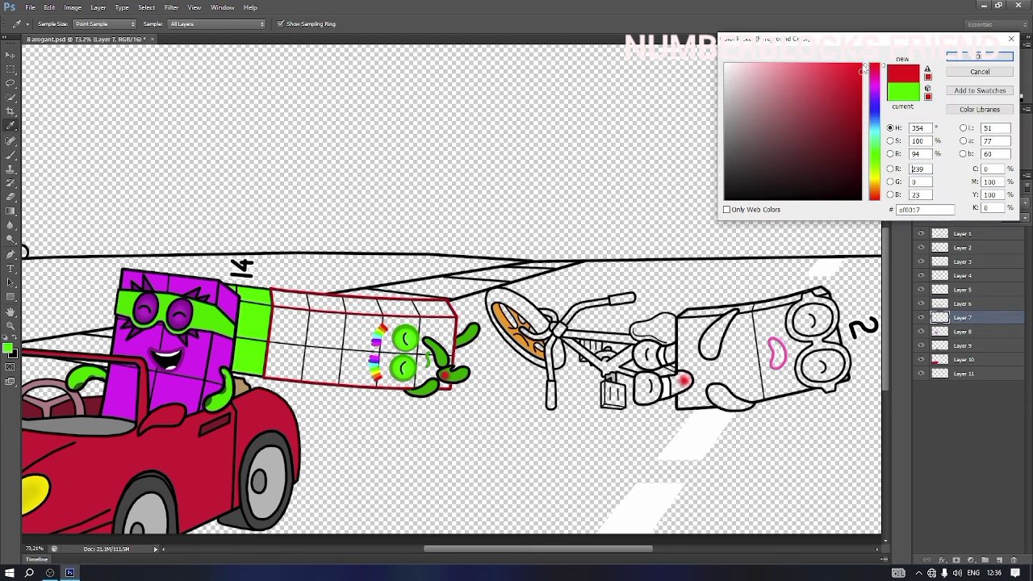
left_click(861, 64)
key("Return")
right_click(298, 307)
key("Return")
mouse_move(274, 292)
left_mouse_down()
mouse_move(443, 300)
mouse_move(452, 315)
mouse_move(273, 297)
left_mouse_up()
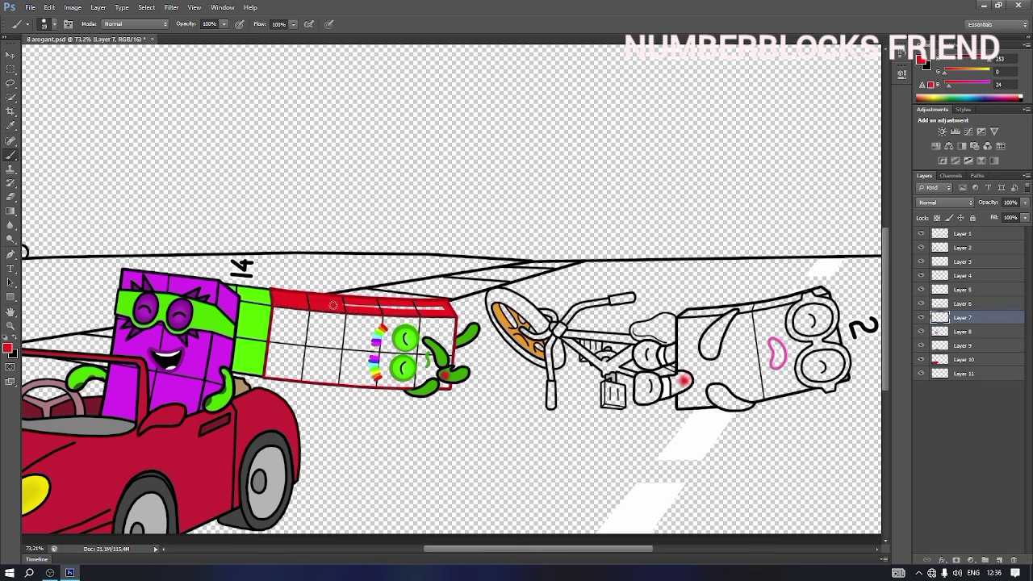
left_click_drag(333, 305, 441, 307)
On Layer 8, fill the front face of the red-outlined character with white, finishing with a 57 px brush.
left_click(982, 332)
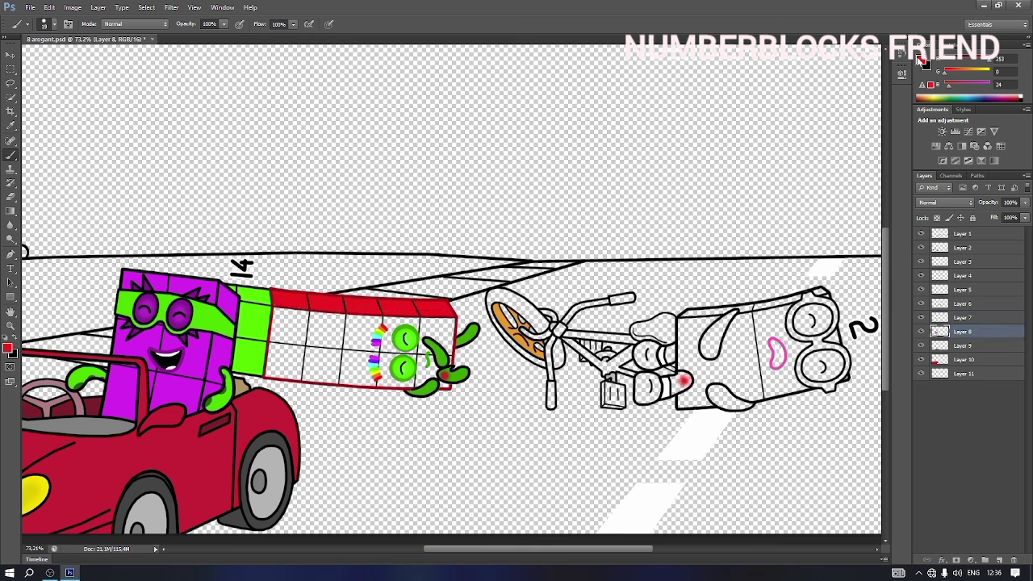
left_click(921, 60)
left_click(725, 63)
left_click(912, 72)
right_click(298, 327)
left_click_drag(314, 349, 315, 349)
mouse_move(277, 313)
left_mouse_down()
mouse_move(268, 373)
mouse_move(444, 385)
mouse_move(451, 319)
mouse_move(277, 312)
left_mouse_up()
right_click(309, 323)
left_click_drag(325, 349, 335, 349)
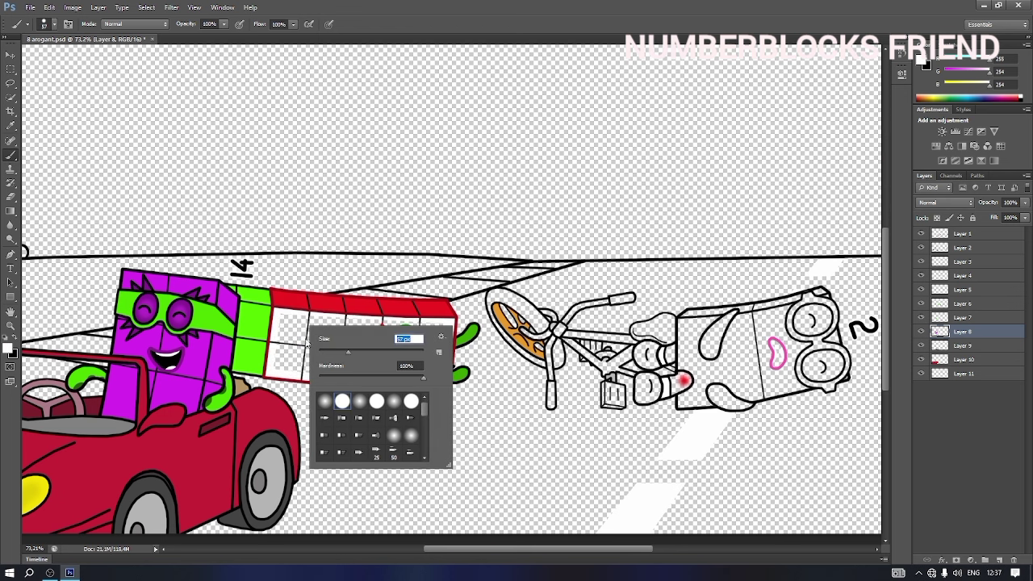
mouse_move(282, 319)
left_mouse_down()
mouse_move(438, 326)
mouse_move(408, 339)
mouse_move(313, 331)
mouse_move(292, 344)
mouse_move(399, 354)
mouse_move(409, 365)
mouse_move(436, 347)
mouse_move(431, 370)
mouse_move(277, 362)
mouse_move(440, 363)
left_mouse_up()
On Layer 6, fill the goggles and eyes of the block character labelled 2 with purple b700ec.
left_click(973, 304)
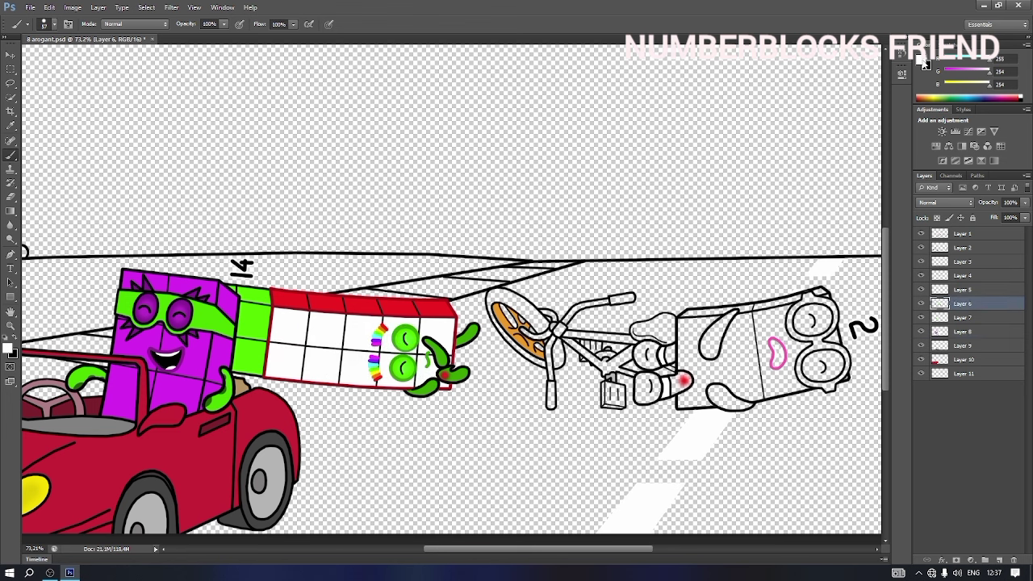
left_click(925, 63)
left_click(874, 92)
left_click(860, 73)
left_click(959, 59)
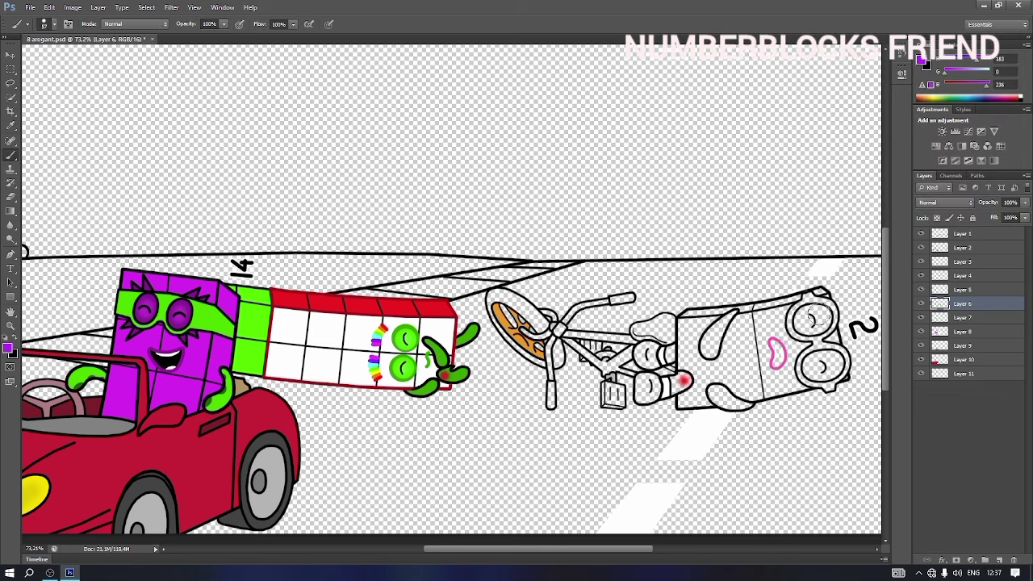
right_click(818, 311)
left_click(843, 337)
left_click(808, 298)
mouse_move(807, 298)
left_mouse_down()
mouse_move(834, 320)
mouse_move(815, 334)
mouse_move(796, 331)
mouse_move(792, 317)
mouse_move(814, 312)
mouse_move(809, 381)
mouse_move(829, 386)
mouse_move(844, 359)
mouse_move(826, 348)
mouse_move(808, 368)
mouse_move(837, 359)
mouse_move(812, 361)
left_mouse_up()
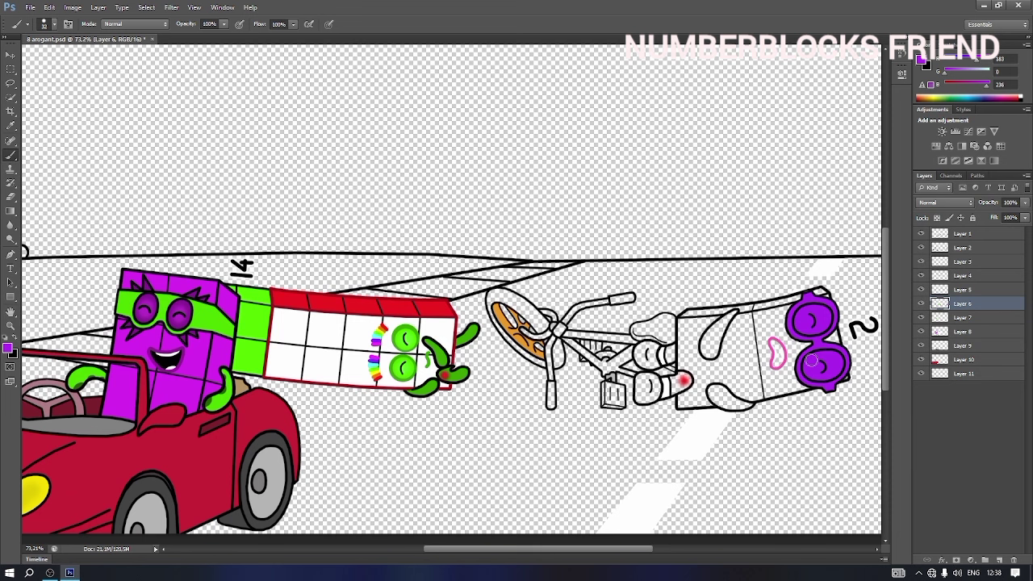
Paint character 2's arms and legs the same purple with a 16 px brush, and the inside of its mouth black.
right_click(742, 332)
mouse_move(736, 312)
left_mouse_down()
mouse_move(707, 335)
mouse_move(718, 331)
left_mouse_up()
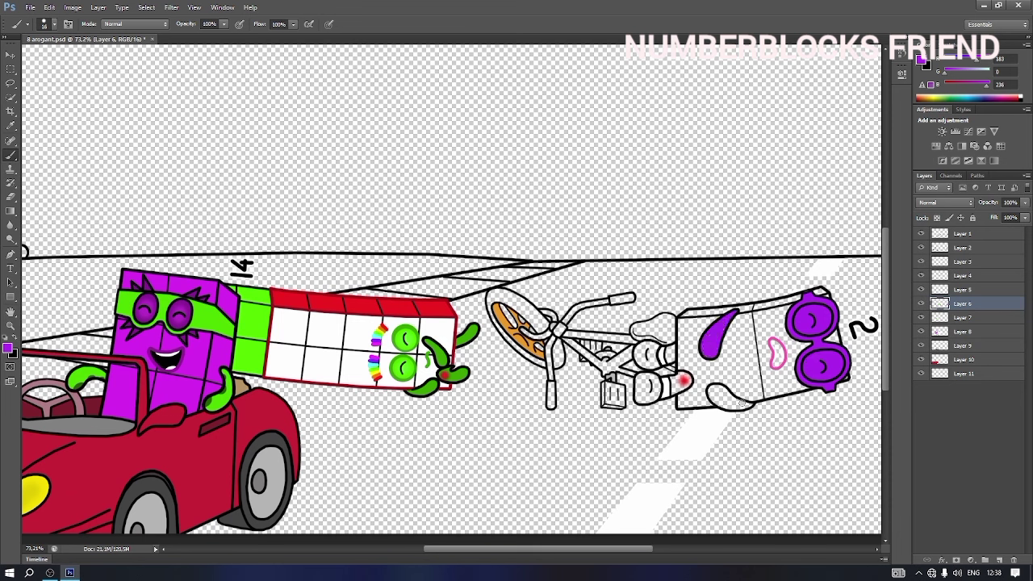
mouse_move(749, 403)
left_mouse_down()
mouse_move(714, 386)
mouse_move(710, 402)
mouse_move(735, 408)
mouse_move(717, 395)
left_mouse_up()
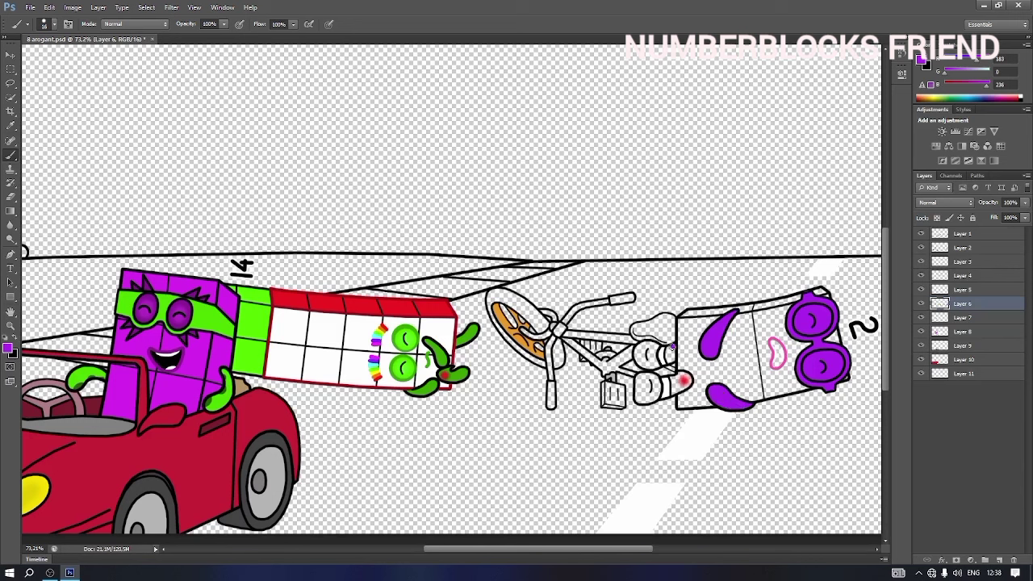
left_click_drag(672, 357, 674, 393)
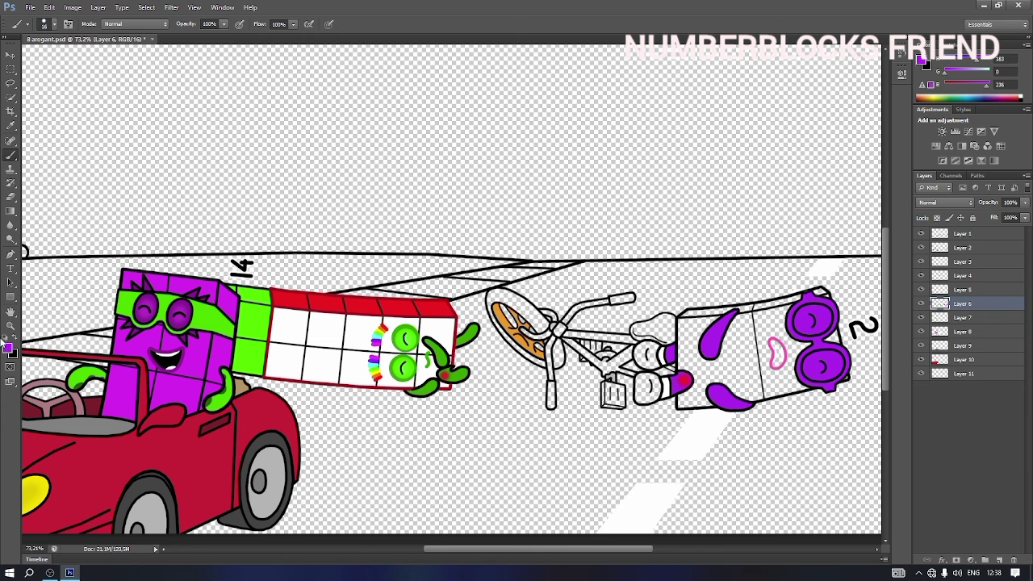
key("x")
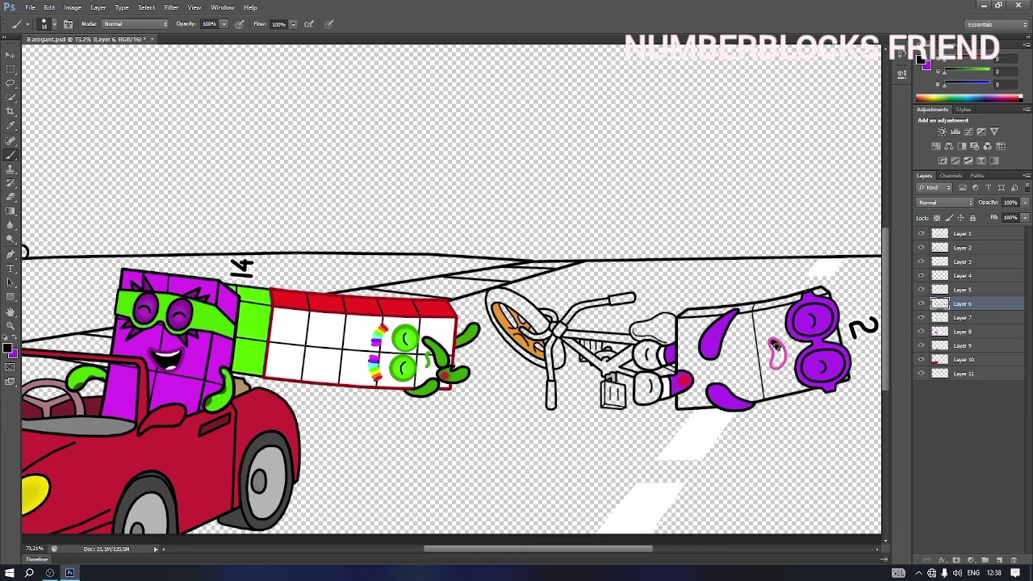
key("x")
Add lighter purple d030fe highlights inside both lenses of character 2's goggles with a soft 55 px brush.
left_click(7, 349)
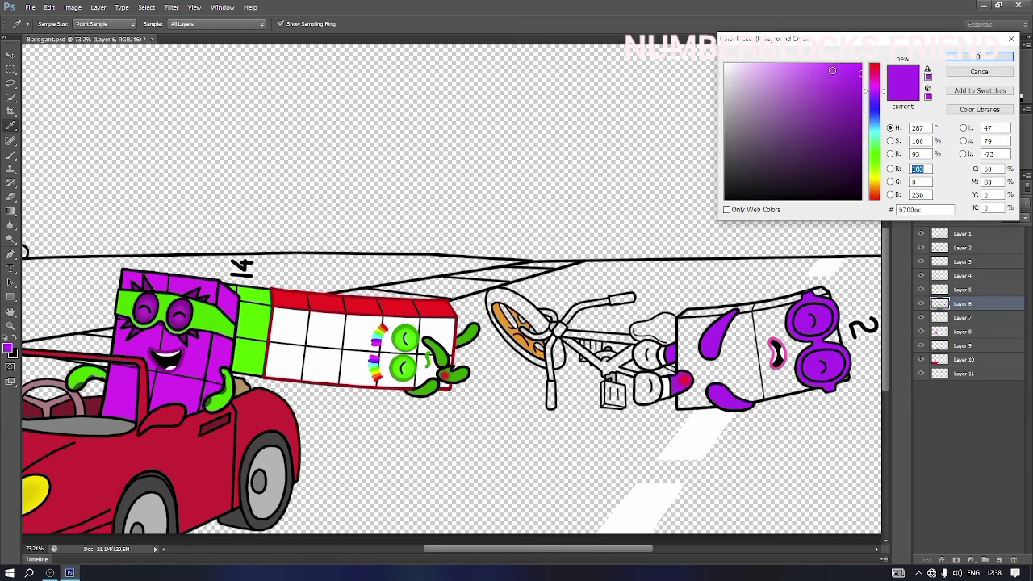
left_click(835, 66)
left_click(980, 55)
right_click(833, 326)
left_click_drag(859, 352, 868, 352)
key("Return")
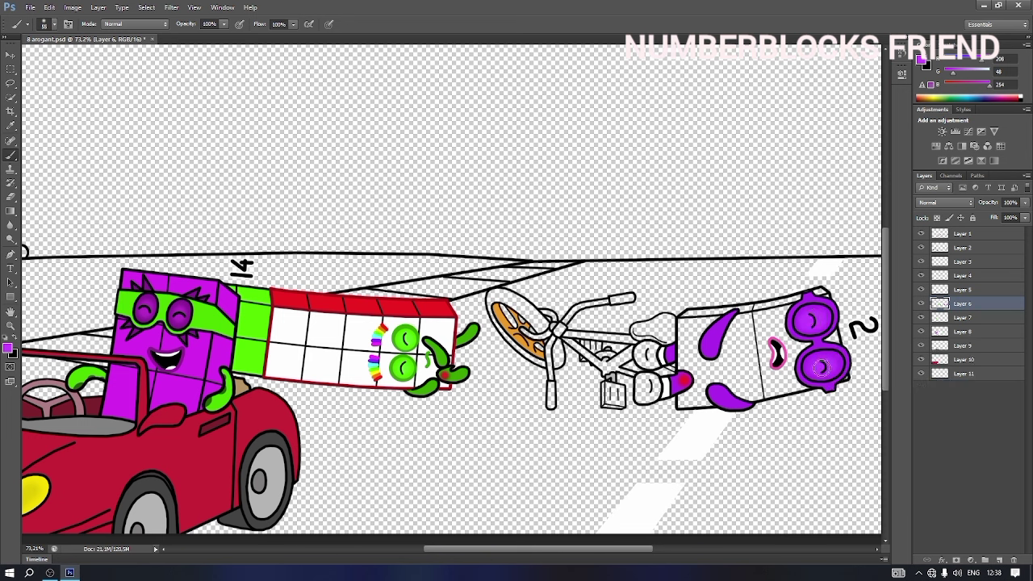
On Layer 7, fill the whole block body of character 2 with orange (RGB 253, 161, 0) using a hard brush.
left_click(962, 317)
left_click(921, 60)
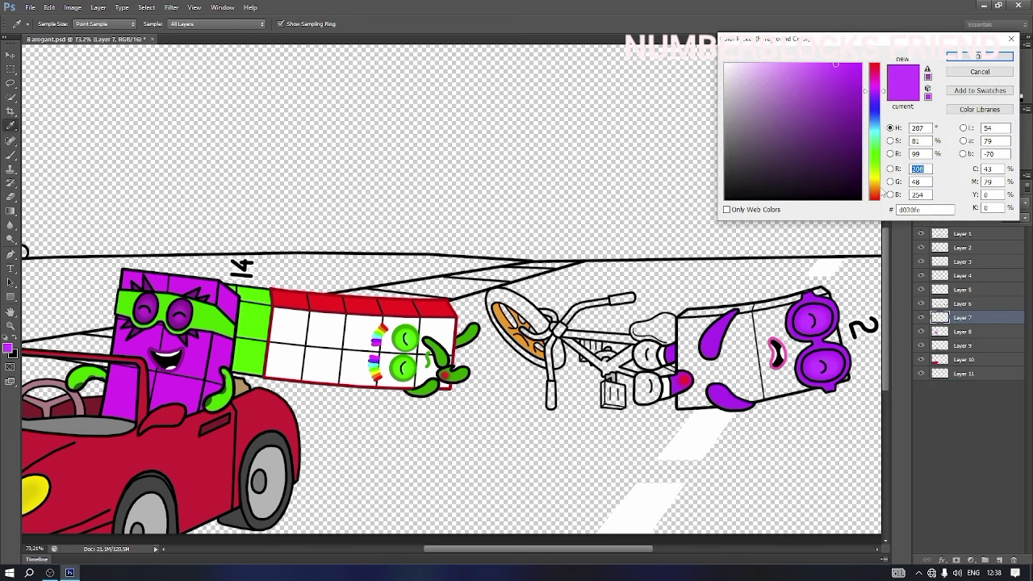
left_click(874, 186)
left_click(861, 63)
left_click(971, 57)
right_click(692, 328)
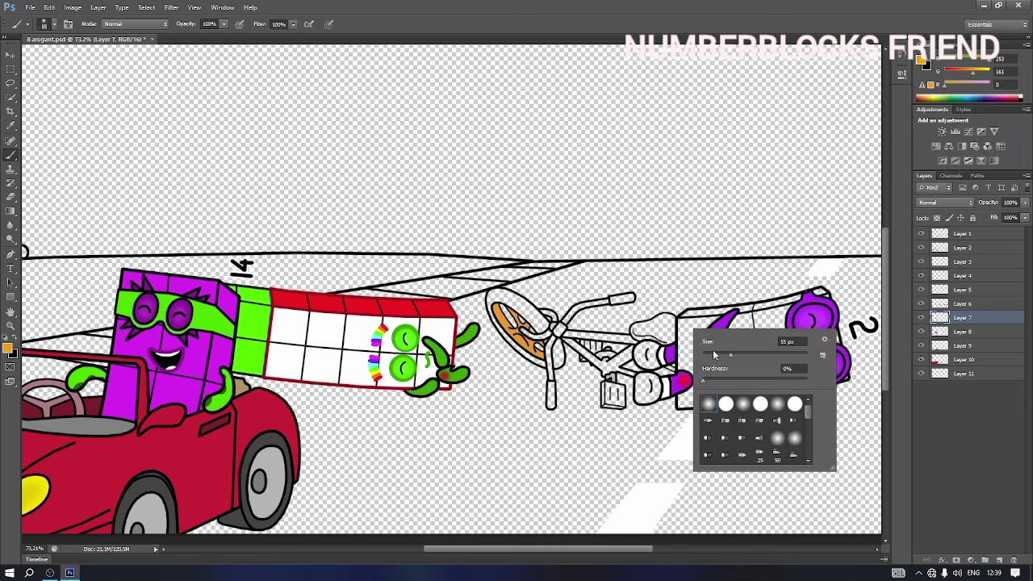
left_click(730, 401)
mouse_move(684, 322)
left_mouse_down()
mouse_move(829, 293)
mouse_move(844, 373)
mouse_move(812, 385)
mouse_move(683, 404)
mouse_move(682, 319)
mouse_move(701, 328)
mouse_move(788, 319)
mouse_move(698, 347)
mouse_move(795, 353)
mouse_move(737, 369)
mouse_move(781, 369)
left_mouse_up()
right_click(694, 330)
left_click(735, 360)
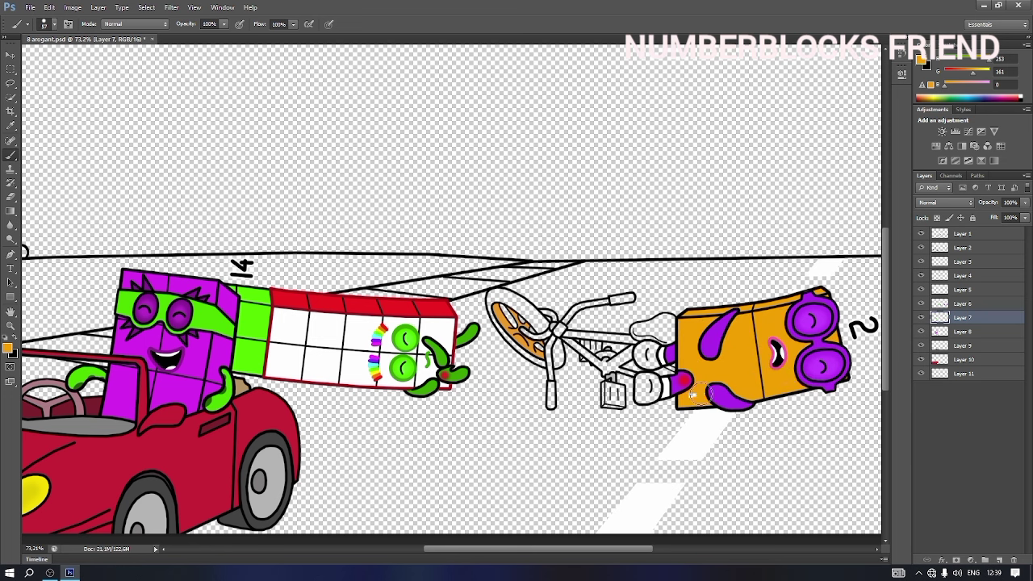
Fill both shoes of character 2 with the same orange using a 27 px brush.
right_click(691, 361)
left_click(713, 388)
key("Return")
mouse_move(655, 345)
left_mouse_down()
mouse_move(644, 347)
mouse_move(646, 399)
mouse_move(648, 385)
left_mouse_up()
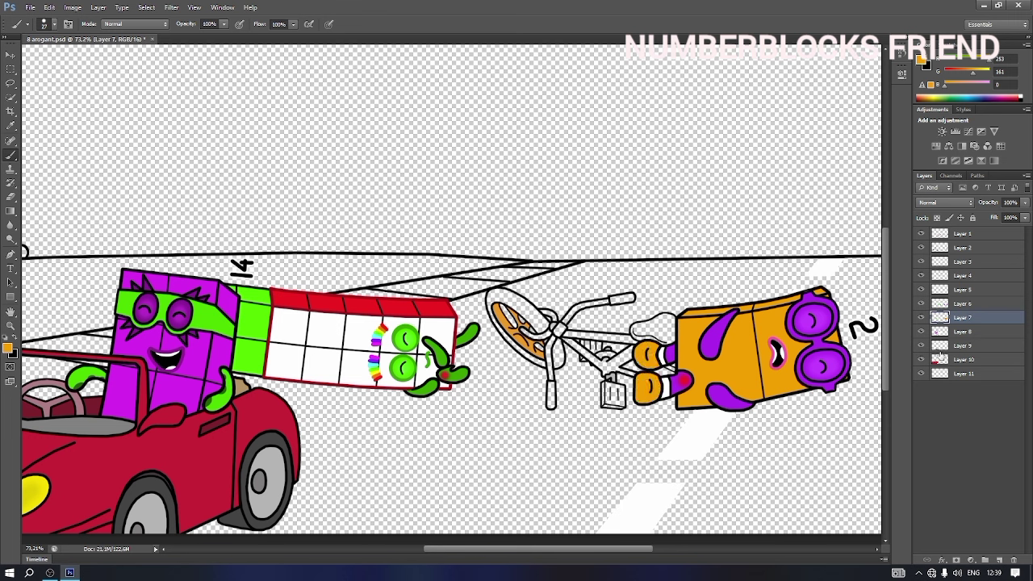
Paint darker orange (RGB 253, 107, 0) details on character 2's shoes with a 10 px brush.
left_click(926, 68)
left_click_drag(878, 196, 865, 190)
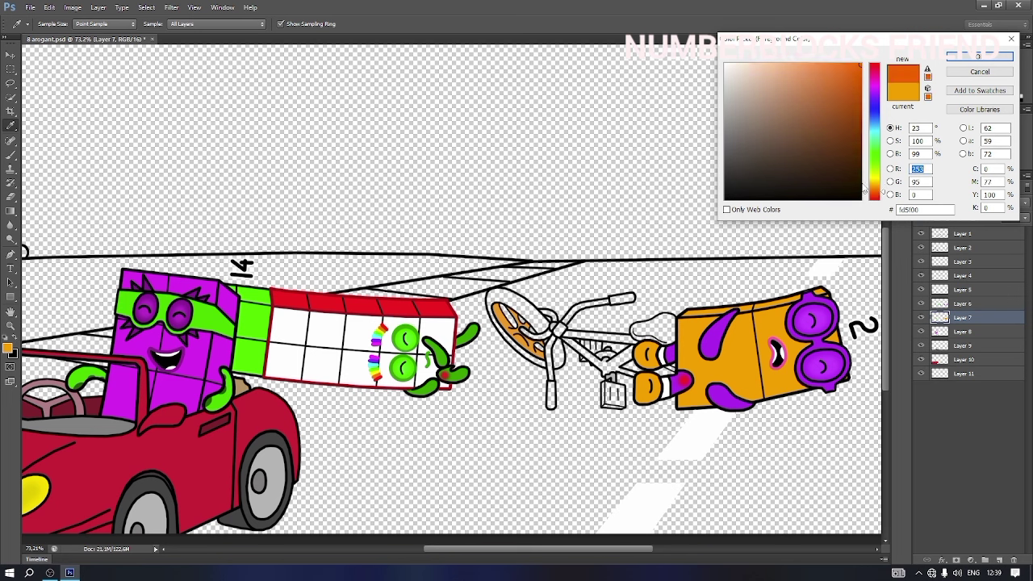
left_click(880, 193)
left_click(980, 57)
right_click(661, 381)
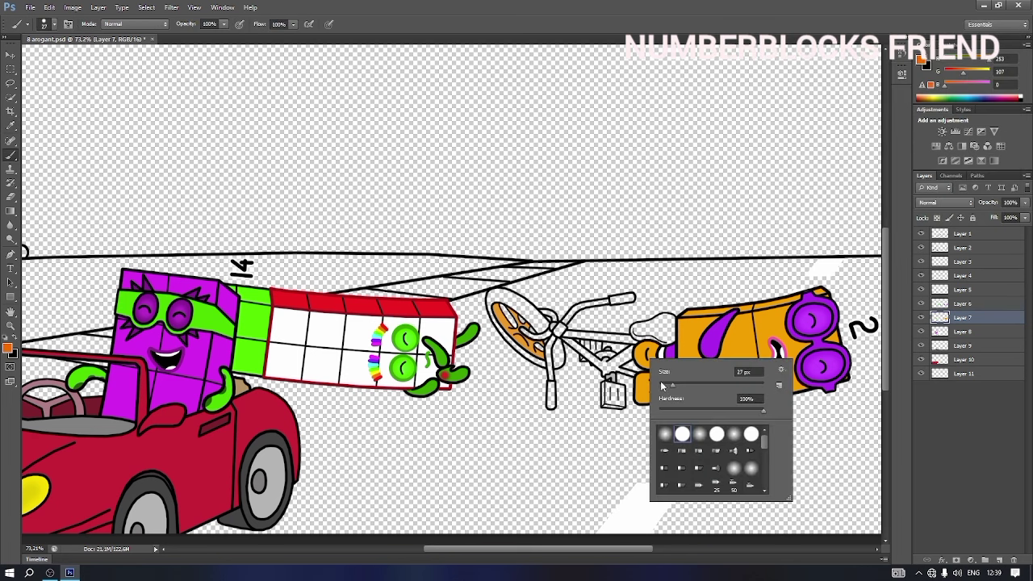
left_click_drag(660, 385, 665, 385)
key("Return")
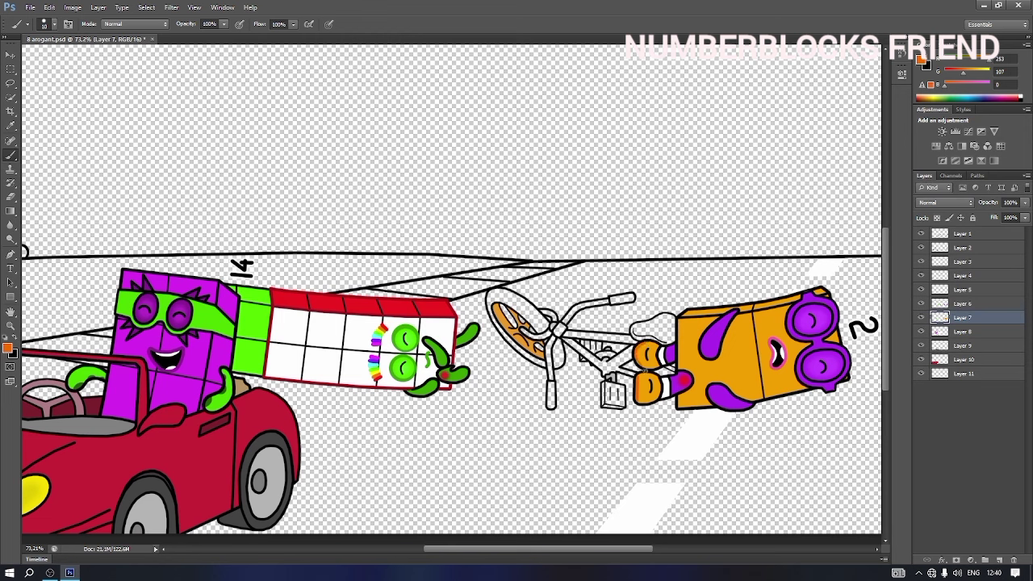
Fill the motorcycle's seat with brown 9f7250 using a 19 px brush.
left_click(920, 62)
left_click(793, 114)
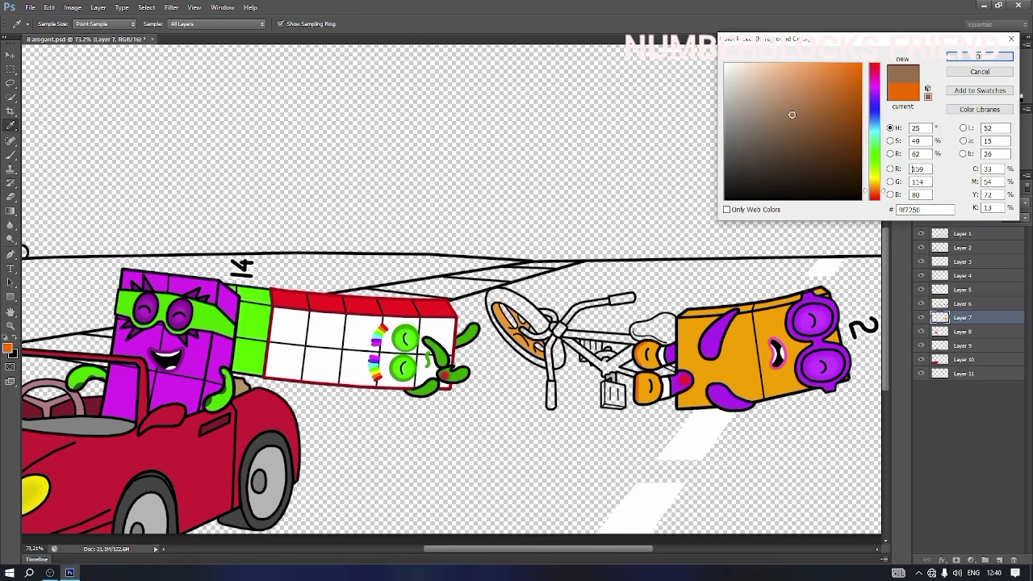
left_click(956, 65)
right_click(640, 333)
key("Return")
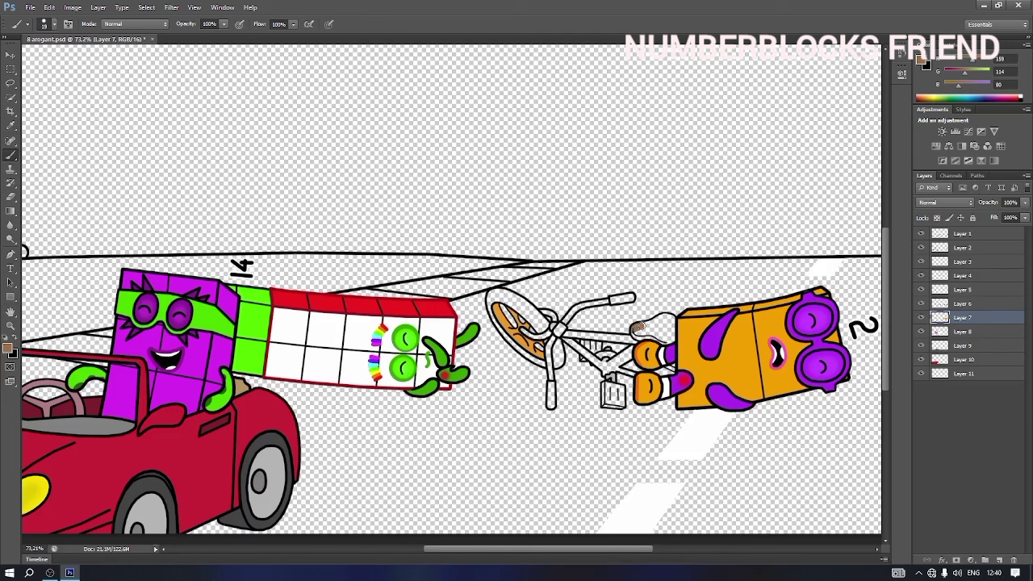
mouse_move(672, 337)
left_mouse_down()
mouse_move(637, 332)
mouse_move(662, 331)
left_mouse_up()
Fill the motorcycle's pedal block and the ribbed part of its frame with a lighter, more orange brown.
left_click(923, 63)
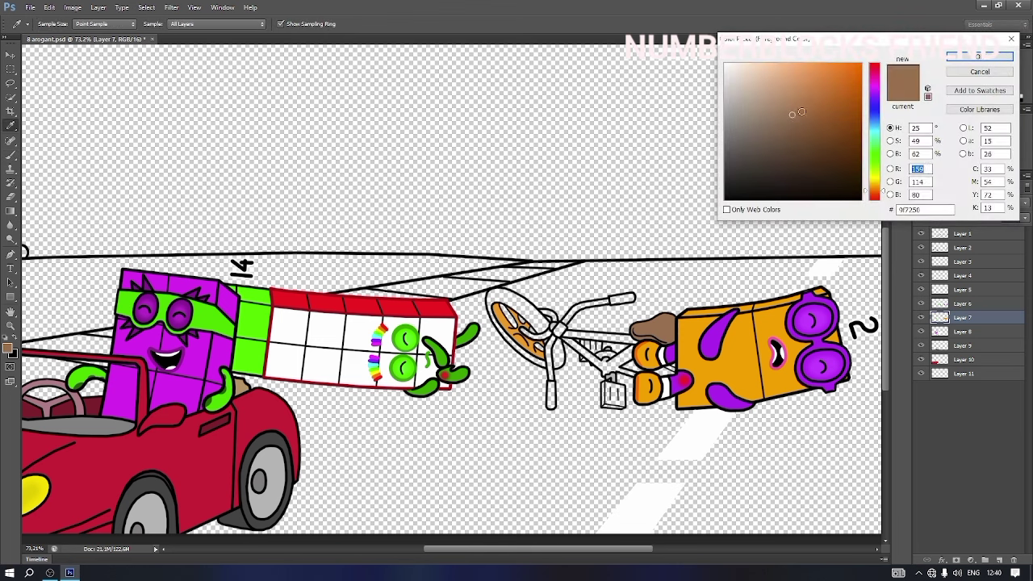
left_click(805, 90)
left_click(979, 58)
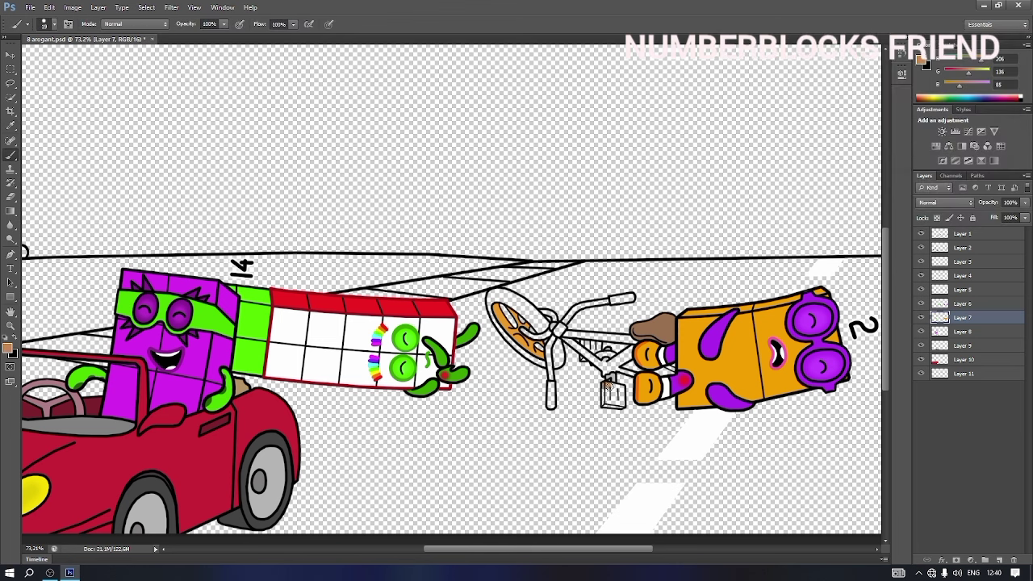
mouse_move(621, 389)
left_mouse_down()
mouse_move(622, 408)
mouse_move(605, 403)
mouse_move(612, 392)
left_mouse_up()
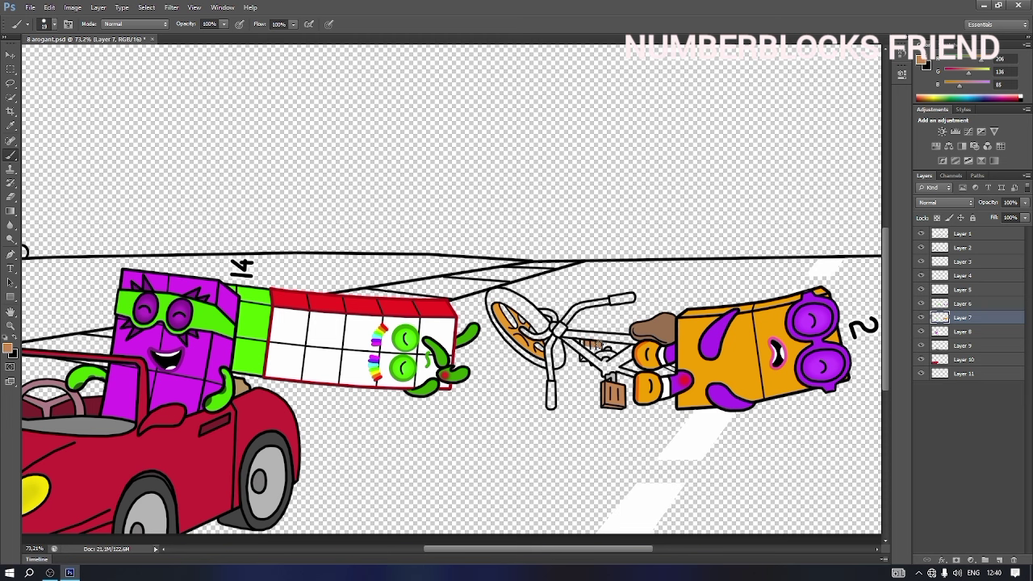
right_click(589, 347)
key("Return")
Paint darker brown bc7643 details on the bike's pedal block.
left_click(924, 64)
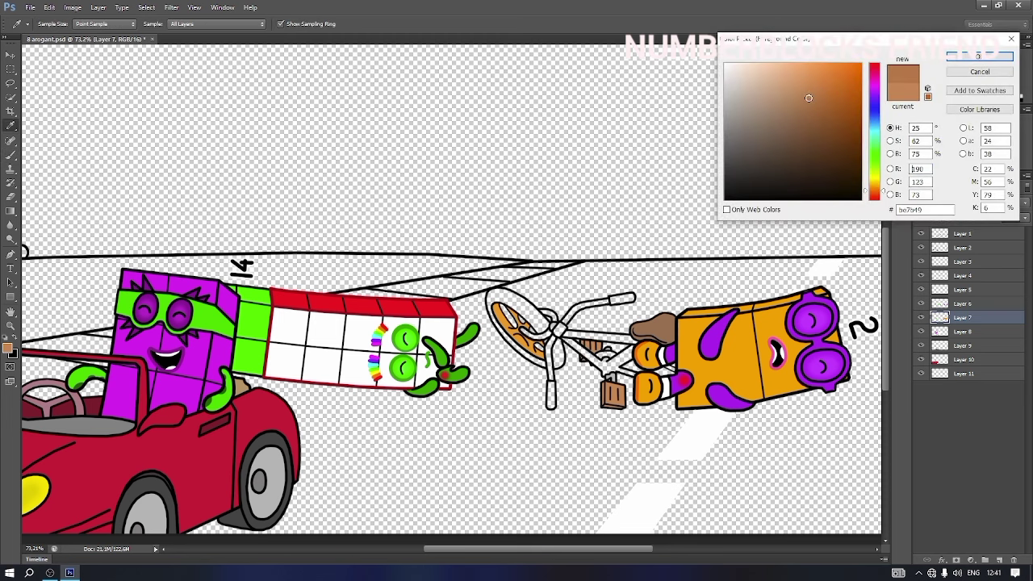
left_click(810, 98)
key("Return")
right_click(607, 369)
key("Return")
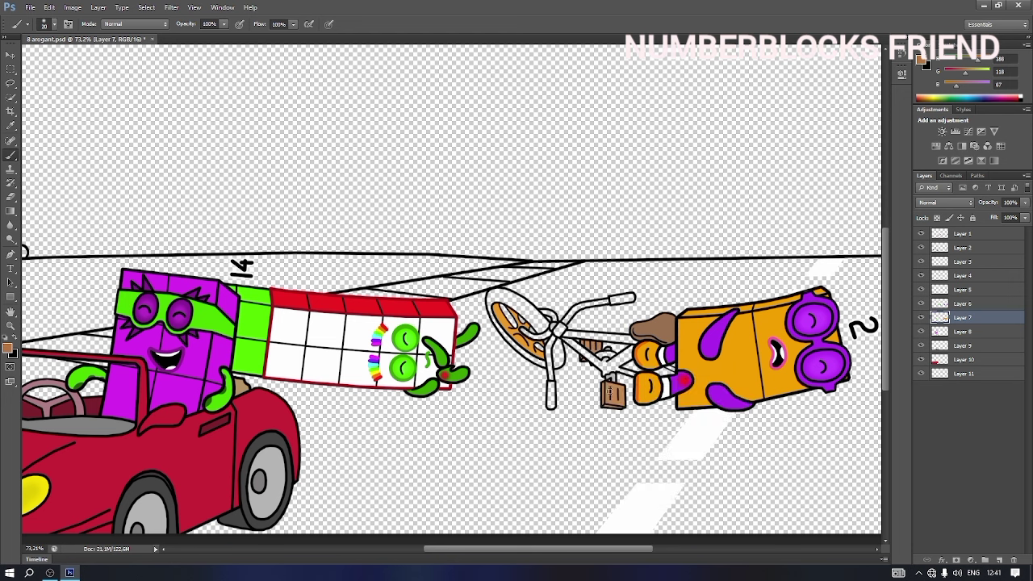
Fill both handlebar grips of the bike with blue using a 13 px hard brush.
left_click(923, 62)
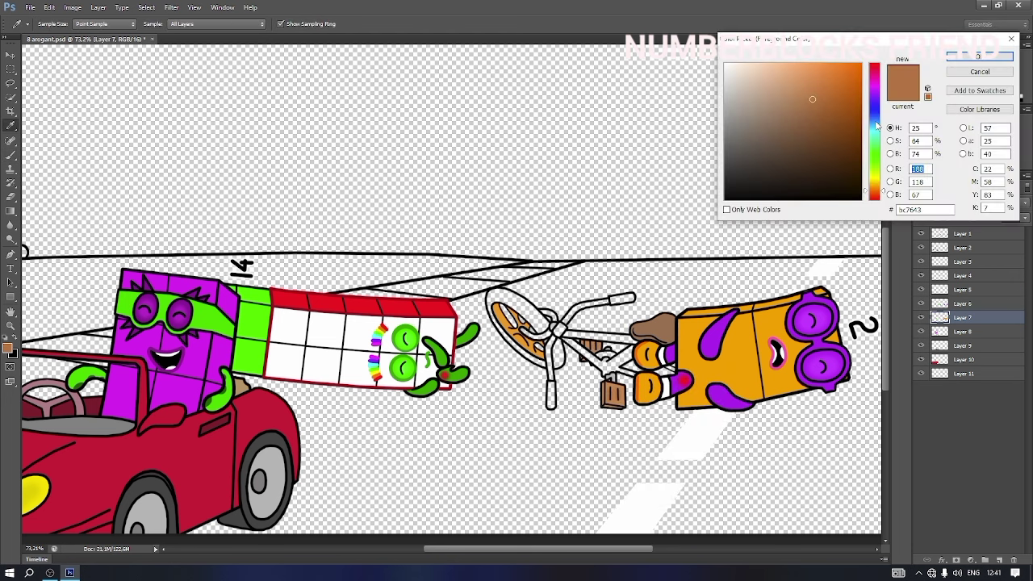
left_click(876, 122)
left_click(839, 77)
key("Return")
right_click(619, 307)
left_click(654, 382)
left_click(637, 332)
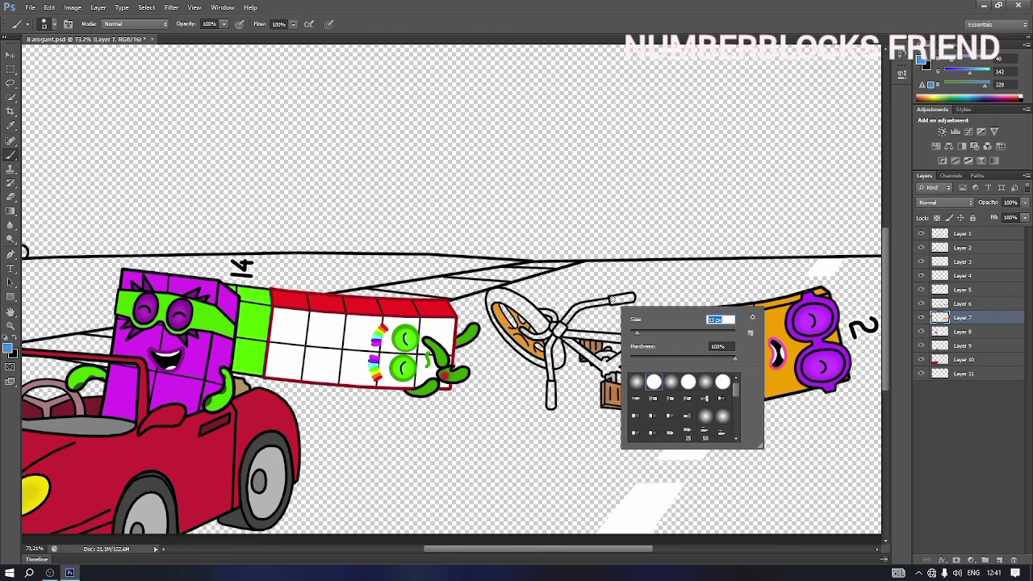
left_click_drag(612, 299, 628, 297)
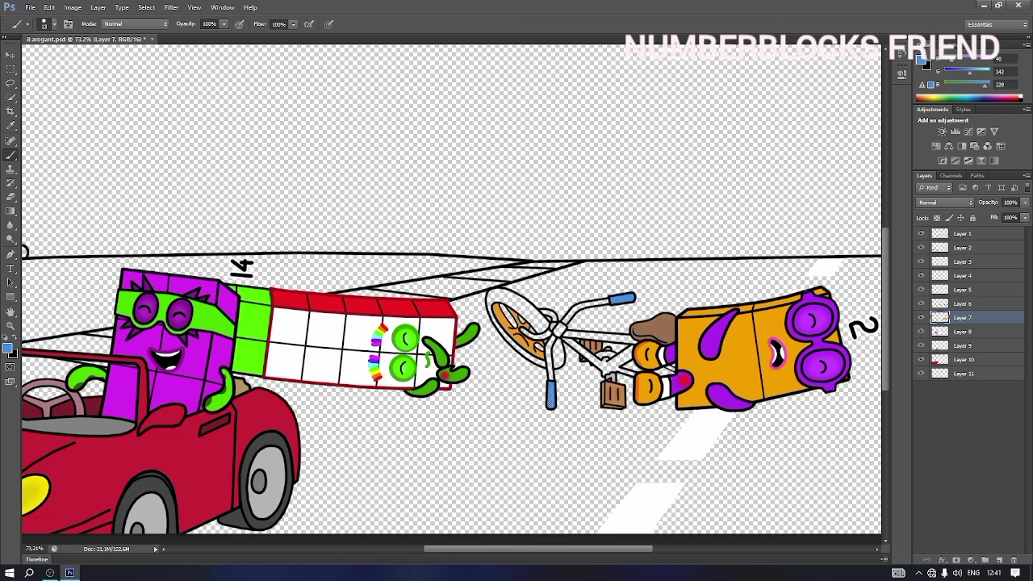
Fill the bike's handlebar tubes with light grey-blue b4c6d5.
left_click(921, 62)
left_click(745, 86)
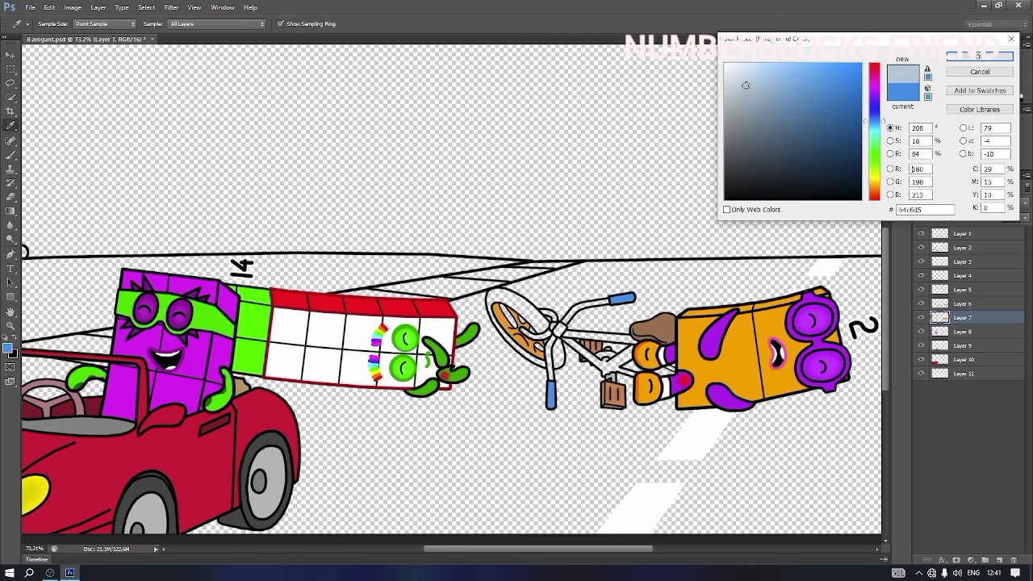
left_click(978, 57)
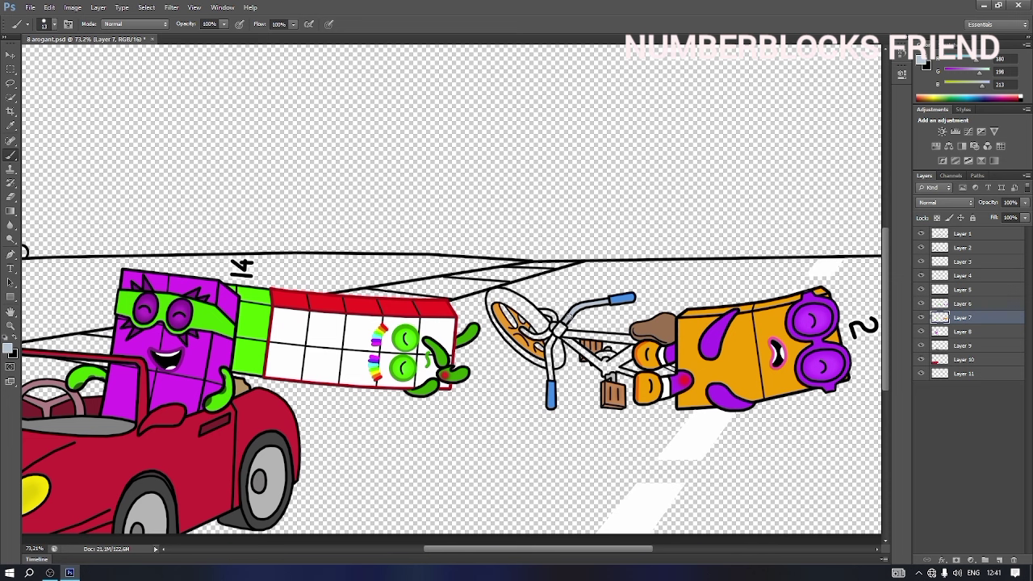
left_click_drag(546, 347, 552, 378)
Fill the bike's front fork and steering joint with pink f23c80 on Layer 8.
left_click(924, 64)
left_click(874, 90)
left_click(791, 75)
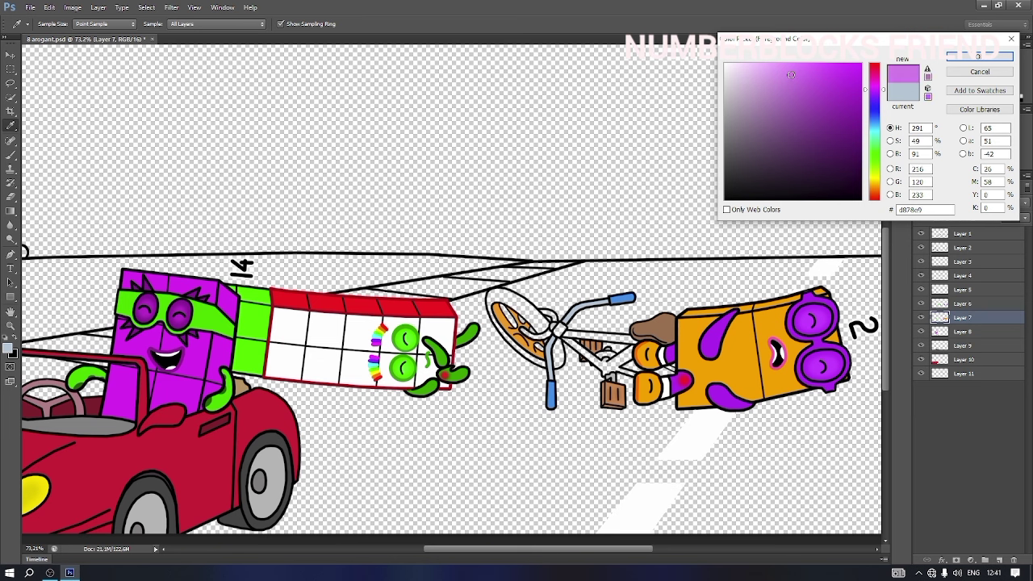
left_click(877, 78)
left_click(812, 82)
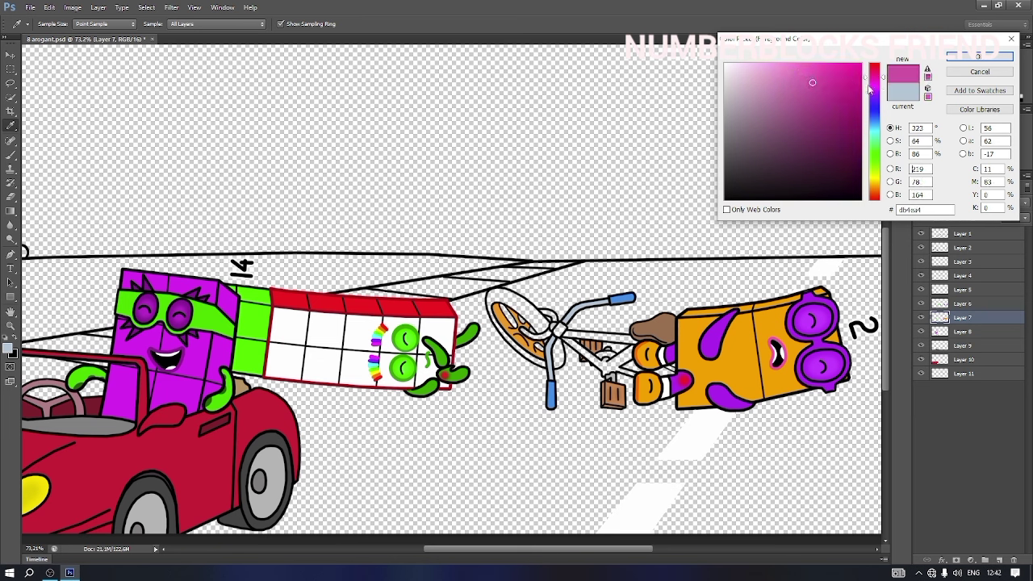
left_click(877, 73)
left_click(819, 76)
left_click(979, 56)
key("b")
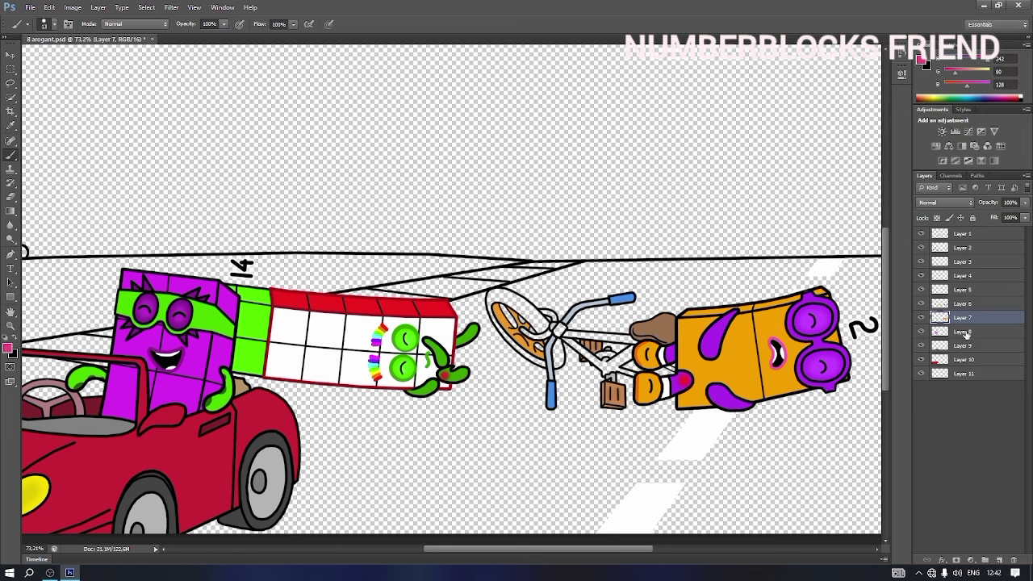
left_click(962, 331)
right_click(554, 362)
left_click_drag(523, 329, 525, 332)
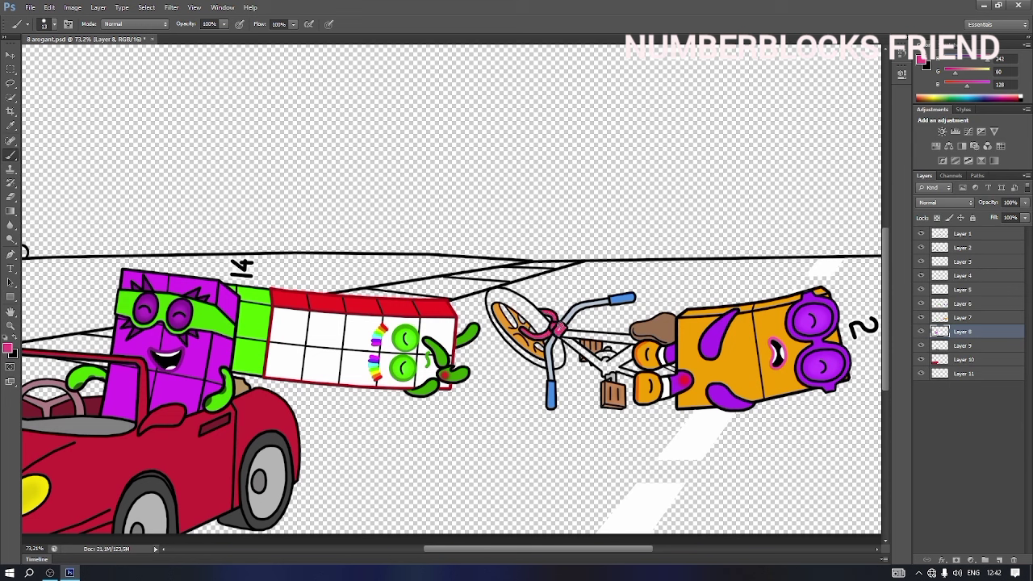
Fill the long frame tubes between the steering joint, seat and pedals with the same pink.
left_click(633, 339, "shift")
left_click(606, 372, "shift")
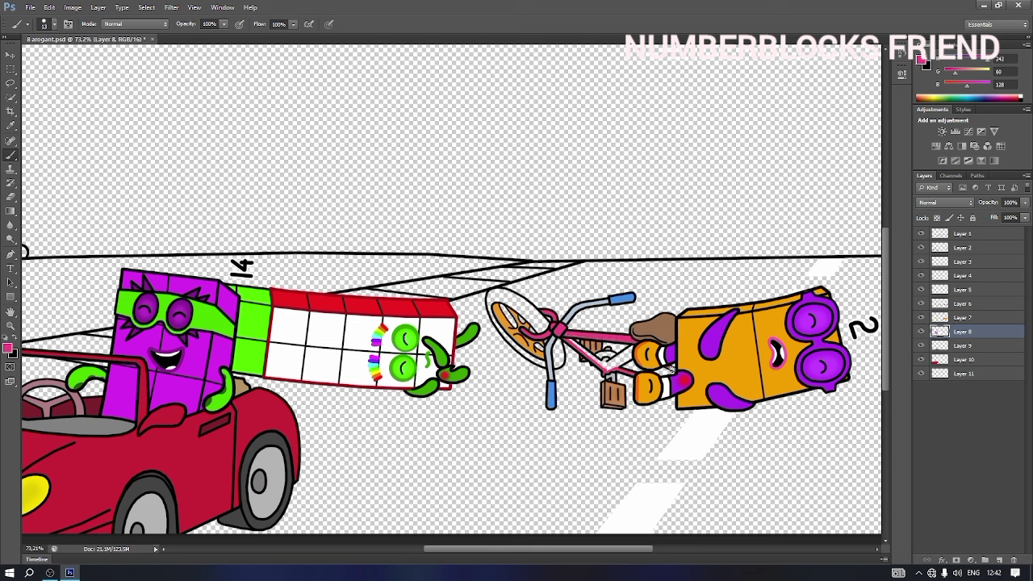
left_click_drag(608, 364, 620, 361)
left_click_drag(565, 338, 599, 362)
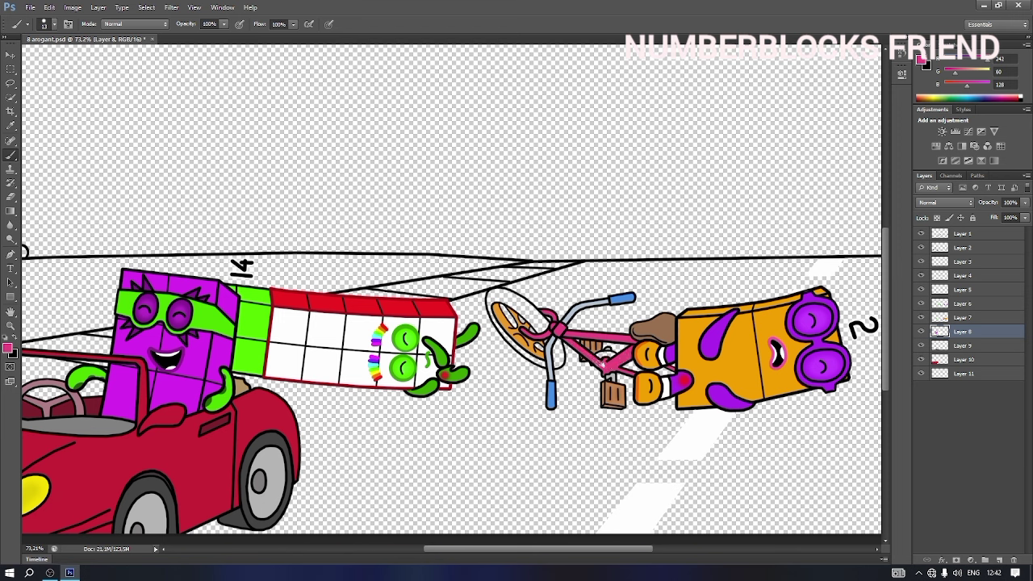
Fill the bike's round crank area above the pedal with light pink e89fbb.
left_click(924, 60)
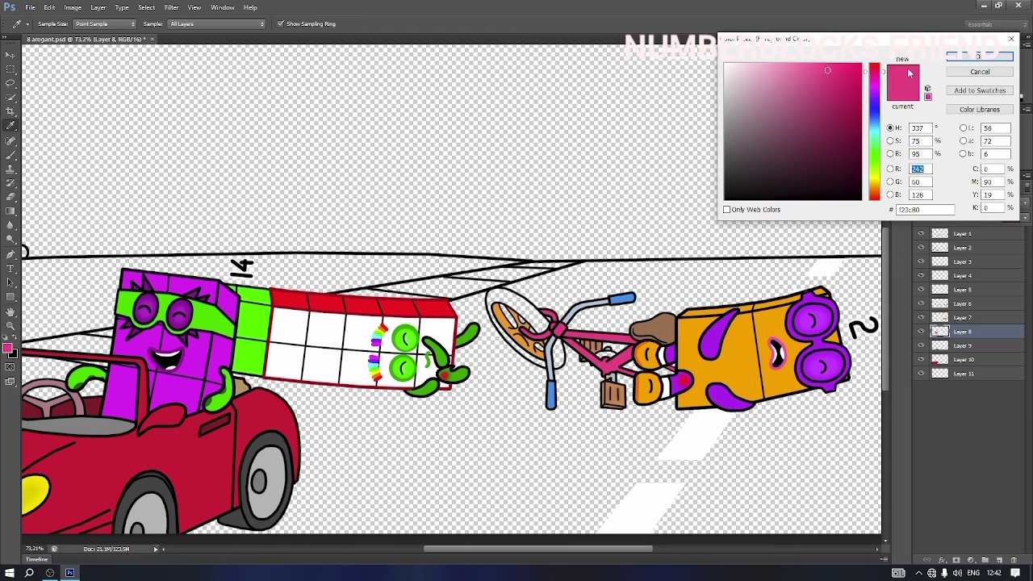
left_click(768, 75)
left_click(979, 53)
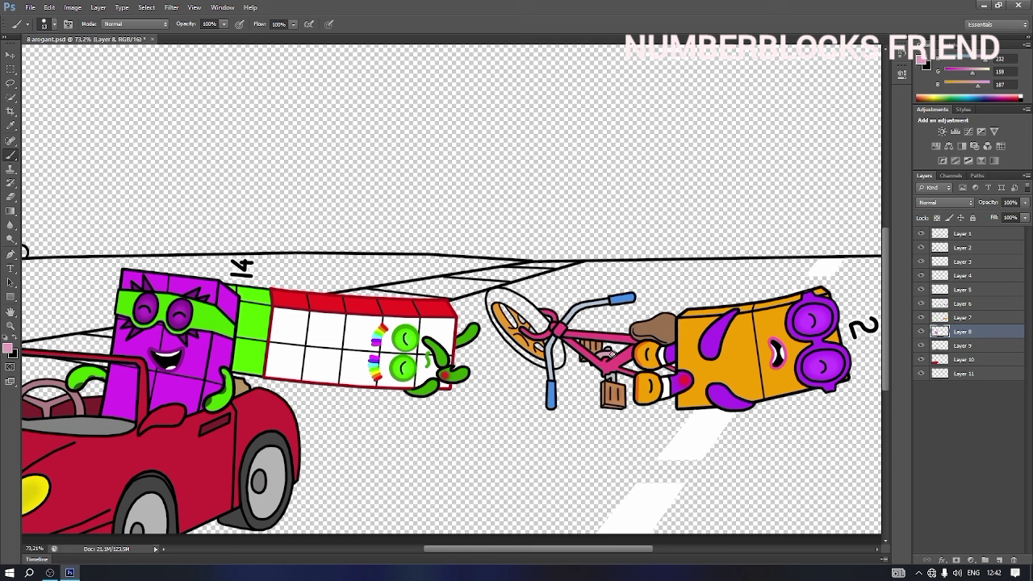
left_click(973, 319)
key("e")
key("b")
Fill the tyre of the bike's front wheel with dark grey 585355 on Layer 9 using a 20 px brush.
left_click(969, 331)
left_click(968, 346)
left_click(974, 332)
left_click(969, 345)
left_click(926, 61)
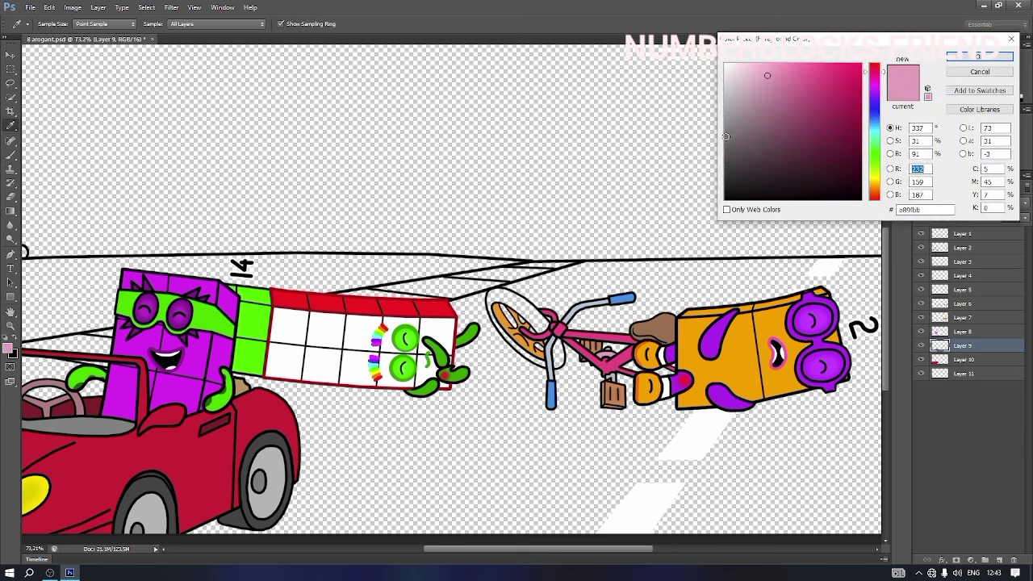
left_click(726, 142)
left_click(732, 152)
left_click(979, 57)
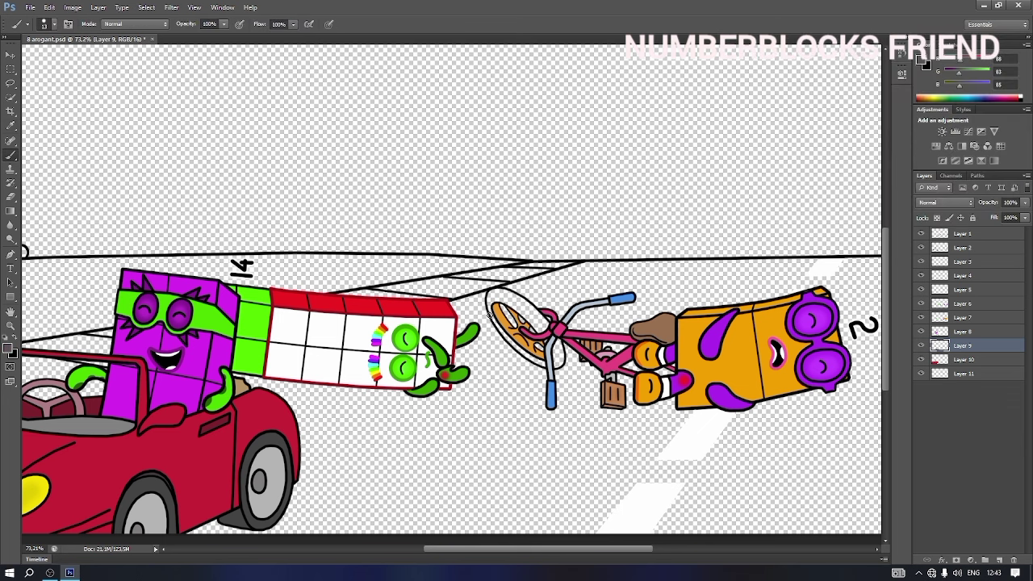
right_click(489, 316)
left_click(516, 337)
left_click(490, 301)
mouse_move(498, 291)
left_mouse_down()
mouse_move(546, 324)
mouse_move(494, 296)
mouse_move(528, 311)
mouse_move(557, 347)
mouse_move(559, 363)
mouse_move(540, 362)
left_mouse_up()
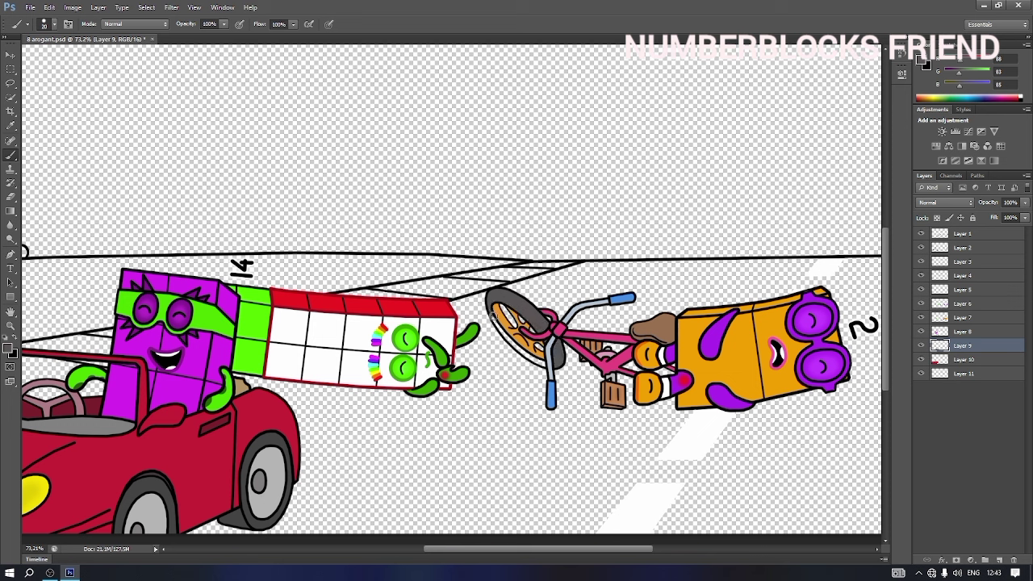
left_click_drag(493, 315, 543, 362)
Fill the whole road surface around the car, characters and bike with near-black RGB 34, 32, 33 on Layer 11.
left_click(974, 362)
left_click(975, 374)
scroll(832, 391, "down", 2)
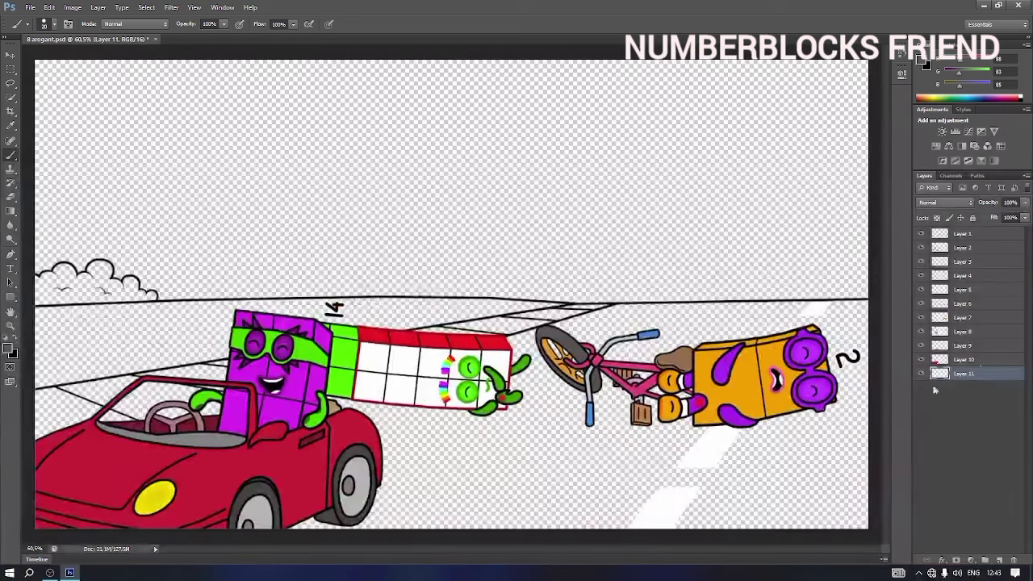
left_click(984, 362)
left_click(9, 348)
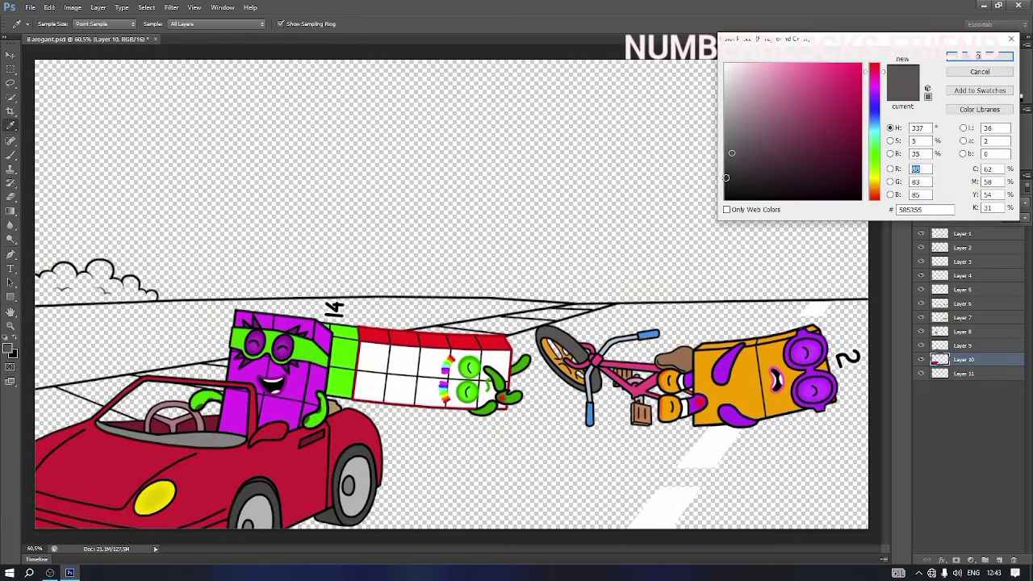
left_click(730, 181)
key("Return")
left_click(964, 373)
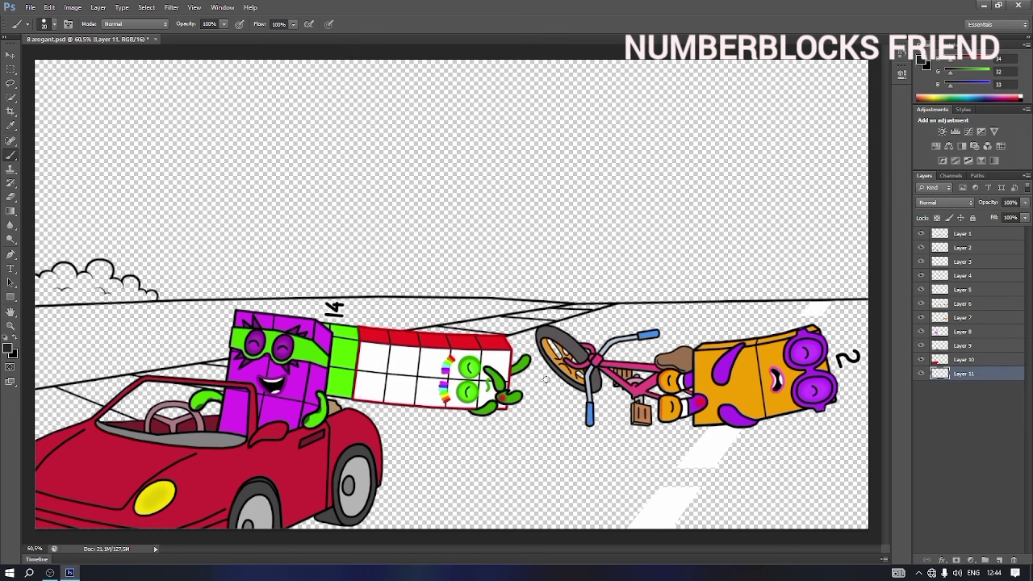
right_click(509, 384)
mouse_move(343, 417)
left_mouse_down()
mouse_move(387, 415)
mouse_move(514, 395)
mouse_move(518, 357)
left_mouse_up()
mouse_move(622, 322)
left_mouse_down()
mouse_move(745, 334)
mouse_move(866, 321)
mouse_move(867, 504)
mouse_move(833, 431)
mouse_move(744, 360)
mouse_move(556, 375)
mouse_move(714, 389)
mouse_move(777, 418)
mouse_move(458, 433)
mouse_move(777, 437)
mouse_move(595, 465)
mouse_move(361, 443)
mouse_move(820, 489)
mouse_move(296, 511)
mouse_move(805, 527)
mouse_move(664, 411)
left_mouse_up()
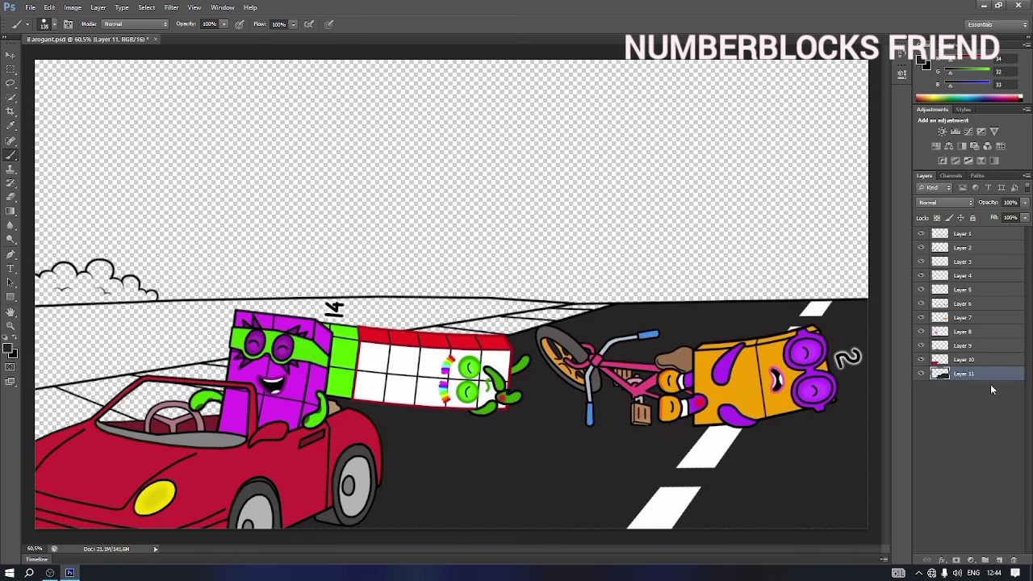
Add a new layer below the road's Layer 11 and fill the roadside pavement with greyish brown 746053.
left_click(999, 560)
left_click_drag(991, 374, 991, 396)
left_click(924, 62)
left_click_drag(878, 182, 880, 194)
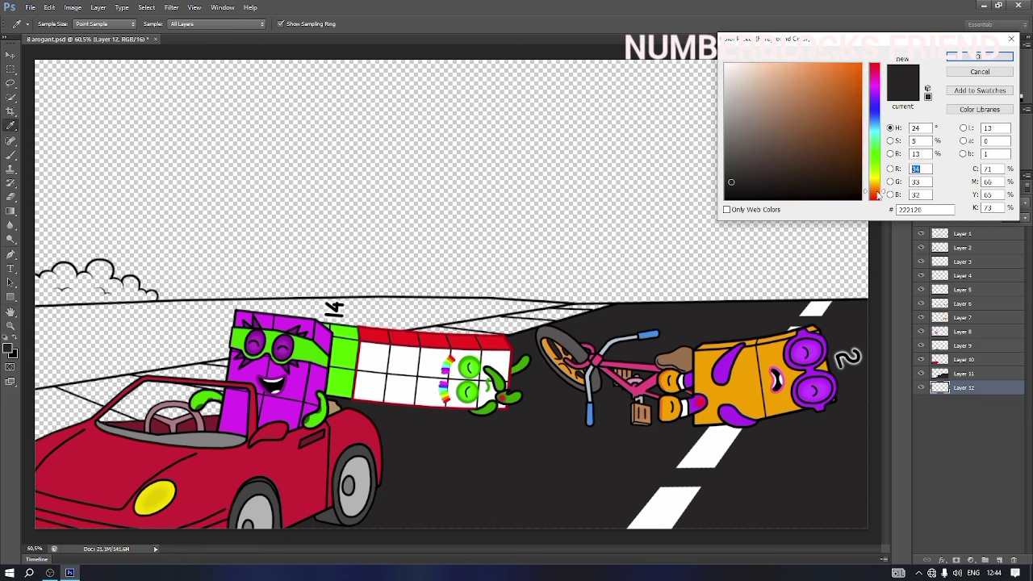
left_click(772, 140)
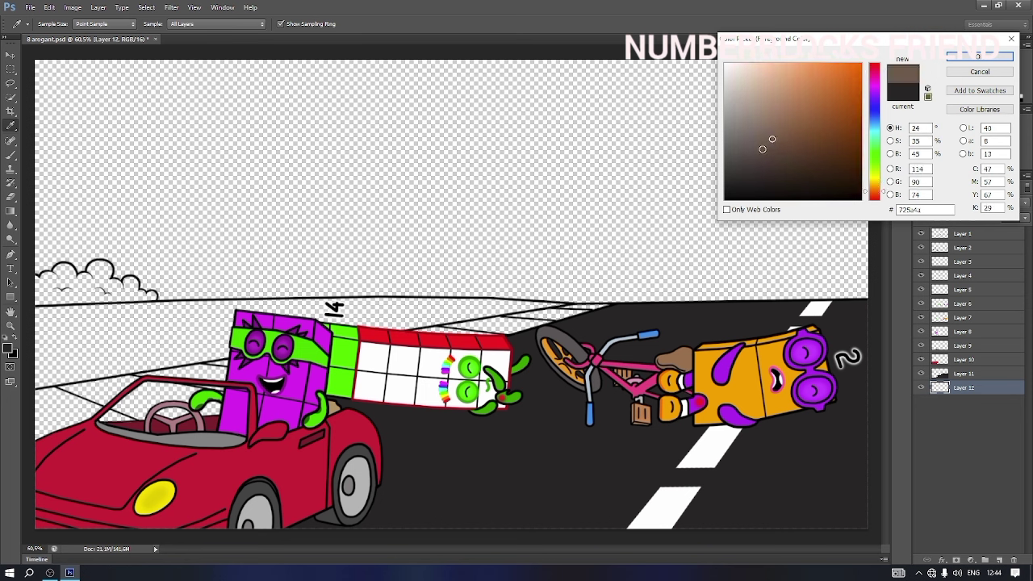
left_click(763, 149)
left_click(755, 150)
left_click(770, 142)
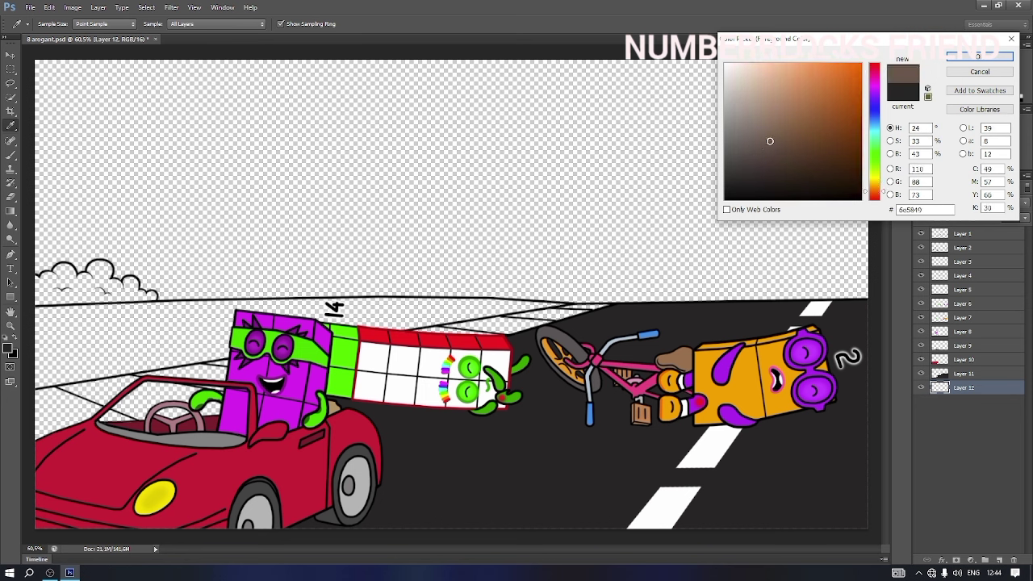
left_click(764, 138)
key("Return")
right_click(204, 370)
left_click(231, 425)
left_click(41, 403)
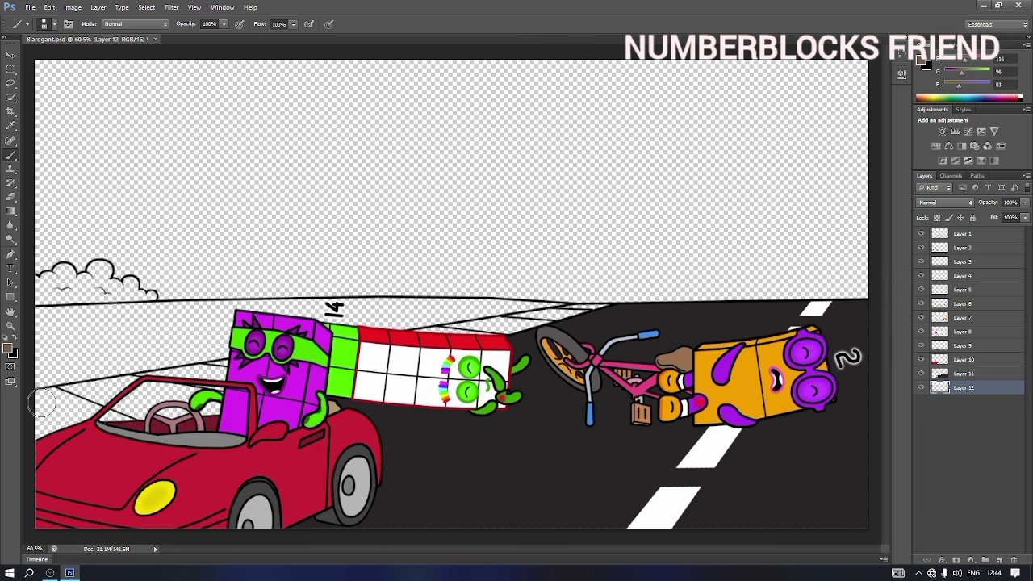
left_click(575, 320, "shift")
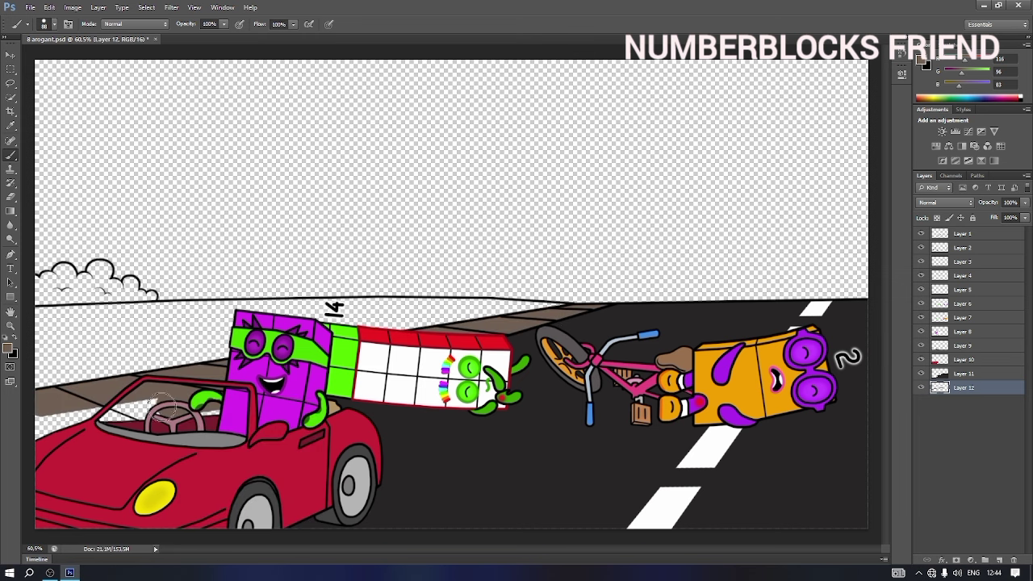
Shade the pavement with darker brown RGB 100, 84, 73 using a soft brush at 0% hardness.
left_click(925, 60)
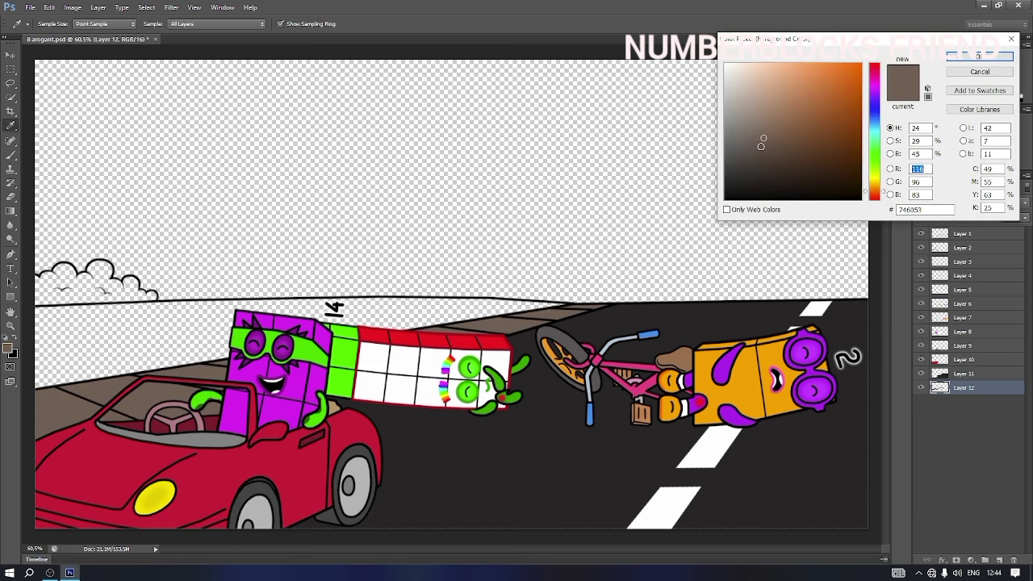
left_click(761, 147)
left_click(980, 57)
right_click(572, 328)
left_click(612, 361)
left_click(596, 407)
left_click(578, 316)
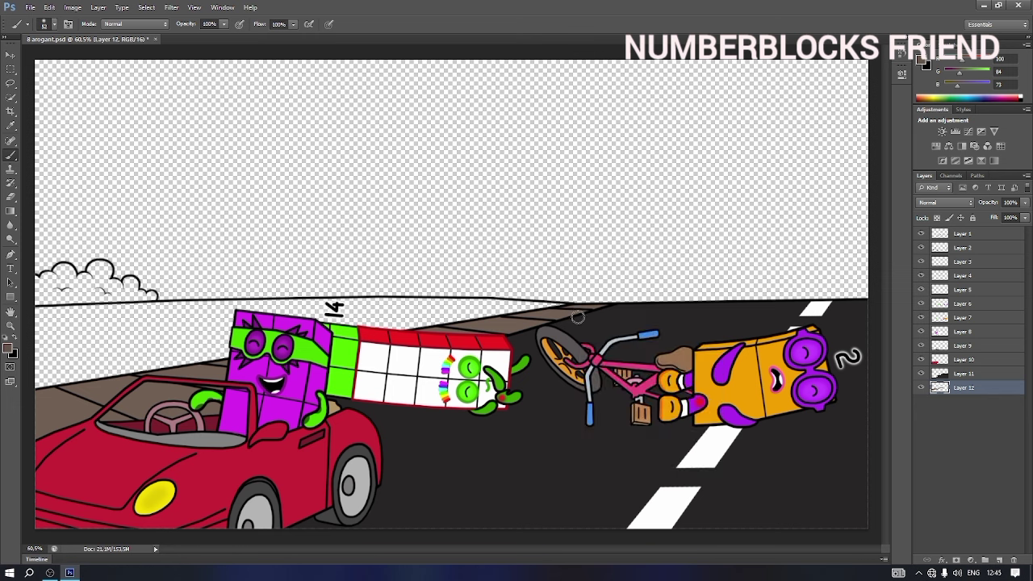
right_click(265, 398)
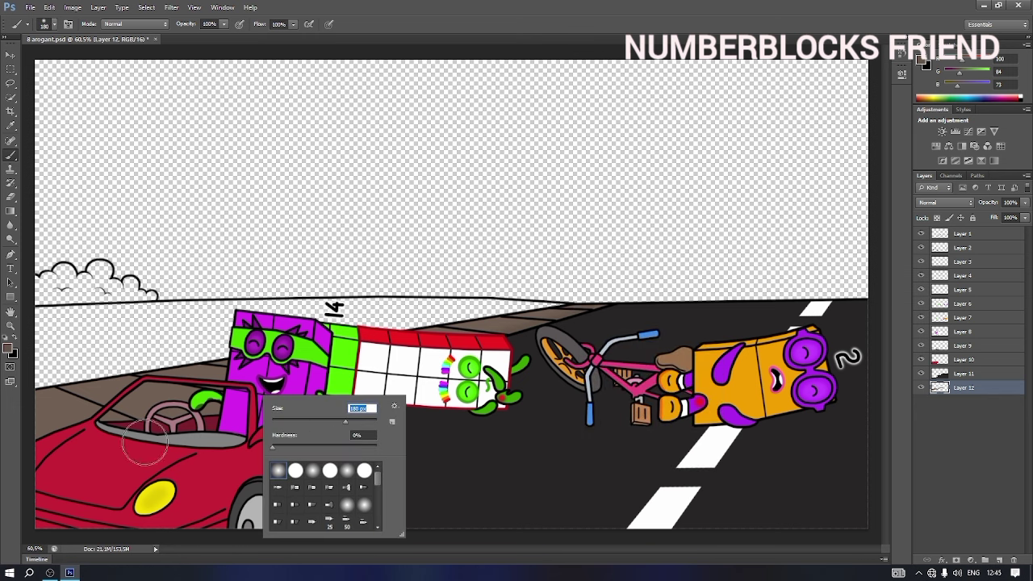
left_click(39, 455)
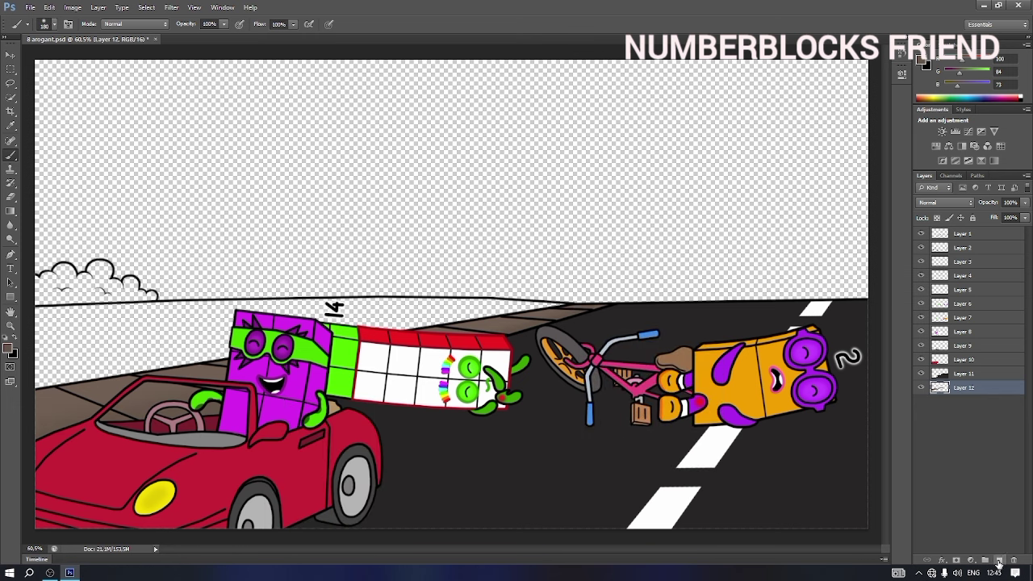
Fill the bush on the horizon with green on Layer 12.
left_click(925, 62)
left_click(872, 145)
left_click(981, 70)
right_click(31, 308)
left_click(86, 369)
mouse_move(33, 303)
left_mouse_down()
mouse_move(35, 280)
mouse_move(61, 268)
left_mouse_up()
mouse_move(73, 276)
left_mouse_down()
mouse_move(104, 265)
mouse_move(153, 297)
mouse_move(42, 300)
mouse_move(40, 284)
mouse_move(73, 287)
mouse_move(95, 273)
mouse_move(105, 292)
mouse_move(93, 276)
left_mouse_up()
Shade the bush with darker green 005a06 using a 50 px soft brush.
left_click(925, 63)
left_click(861, 151)
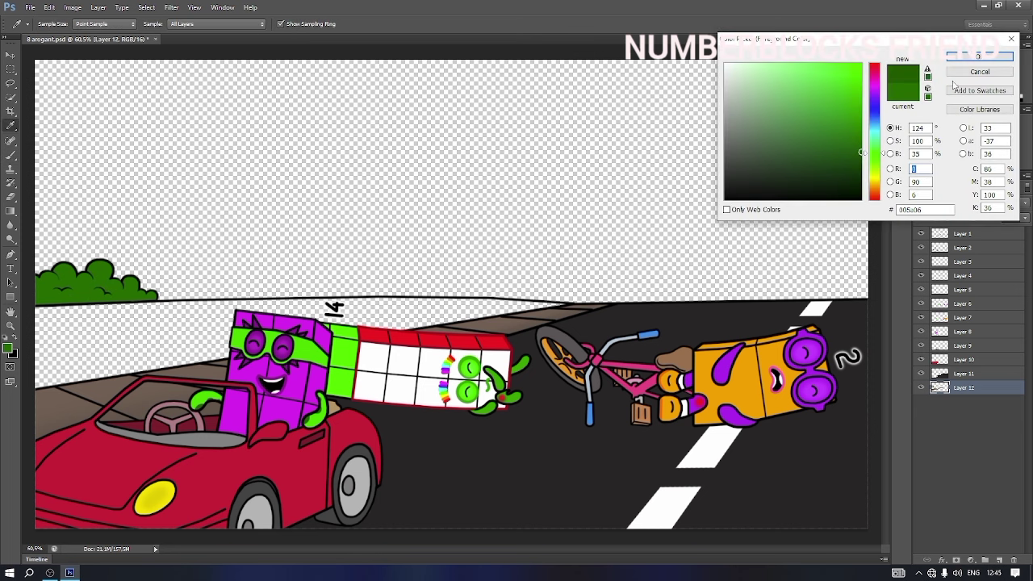
left_click(980, 61)
right_click(137, 290)
left_click(165, 361)
left_click_drag(41, 292, 129, 293)
Add a new layer below Layer 12 and fill the grass beside the pavement with bright green RGB 1, 177, 13.
left_click(1000, 560)
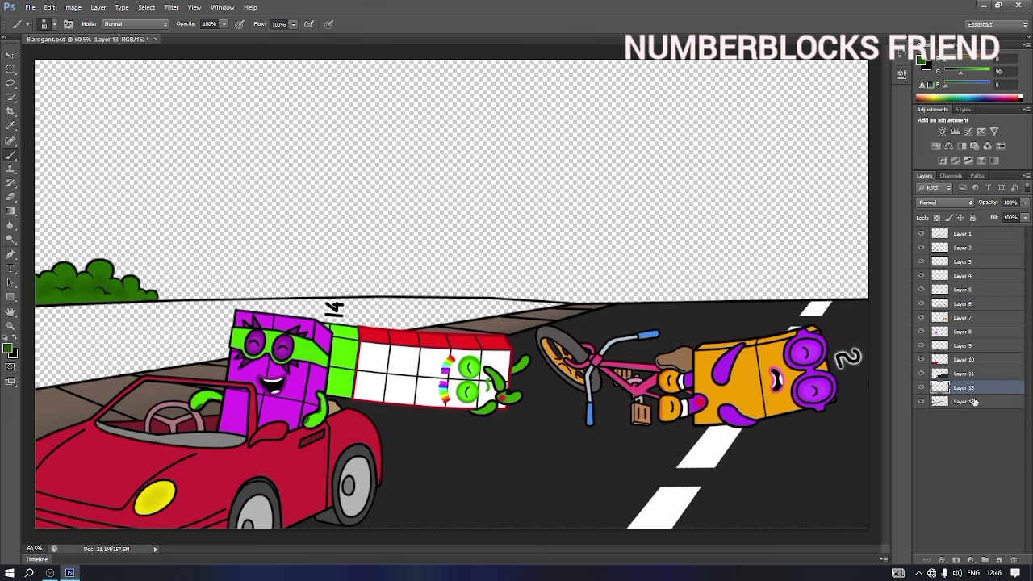
left_click(925, 63)
left_click(980, 56)
key("b")
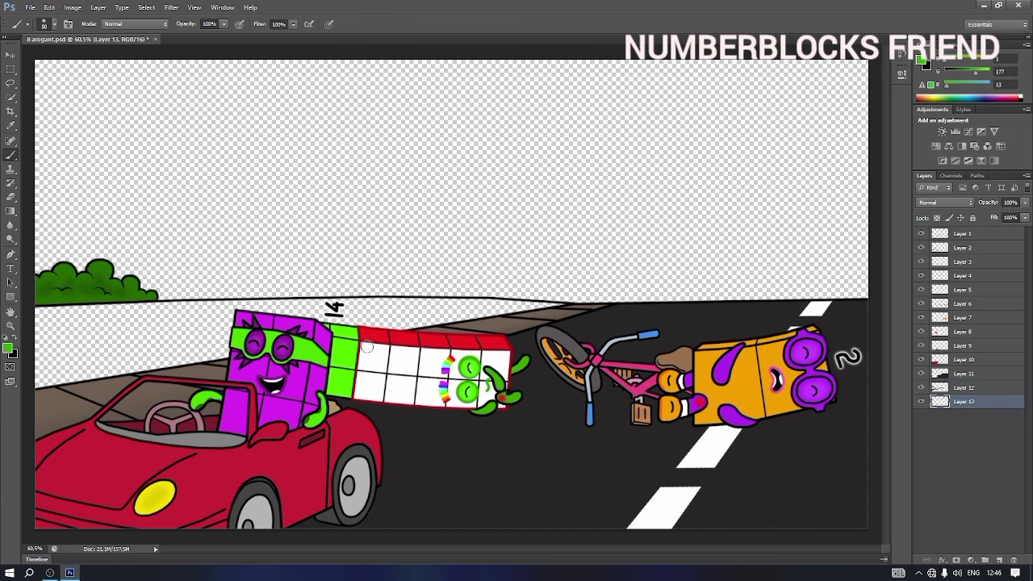
right_click(378, 345)
left_click(407, 426)
mouse_move(48, 320)
left_mouse_down()
mouse_move(127, 319)
mouse_move(43, 353)
mouse_move(101, 366)
mouse_move(129, 318)
mouse_move(573, 305)
left_mouse_up()
left_click_drag(230, 345, 215, 360)
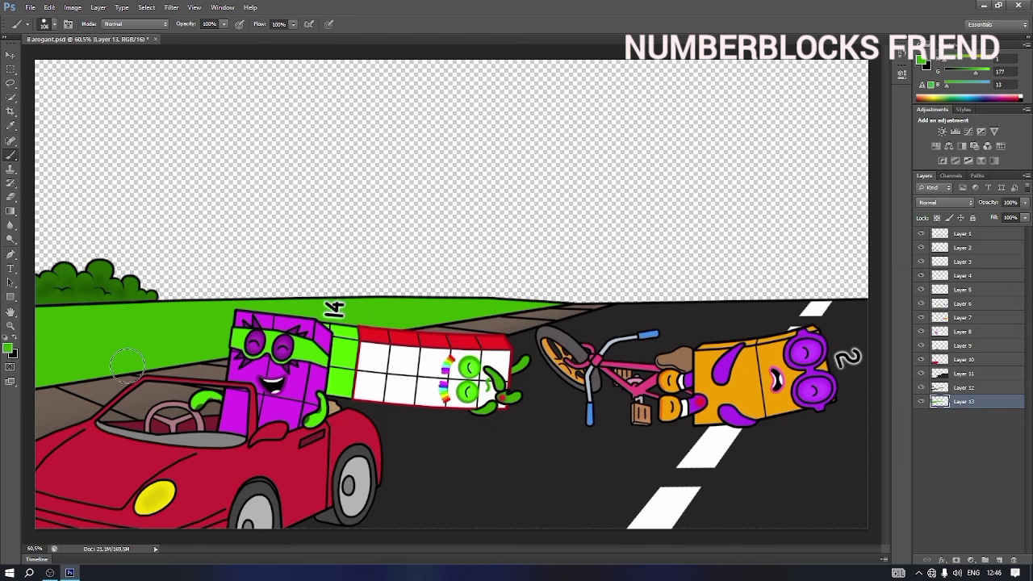
Highlight the grass along the pavement edge with lighter green RGB 13, 228, 28 using a 106 px soft brush at 0% hardness.
left_click(7, 348)
left_click(854, 77)
left_click(980, 55)
right_click(496, 336)
left_click(515, 412)
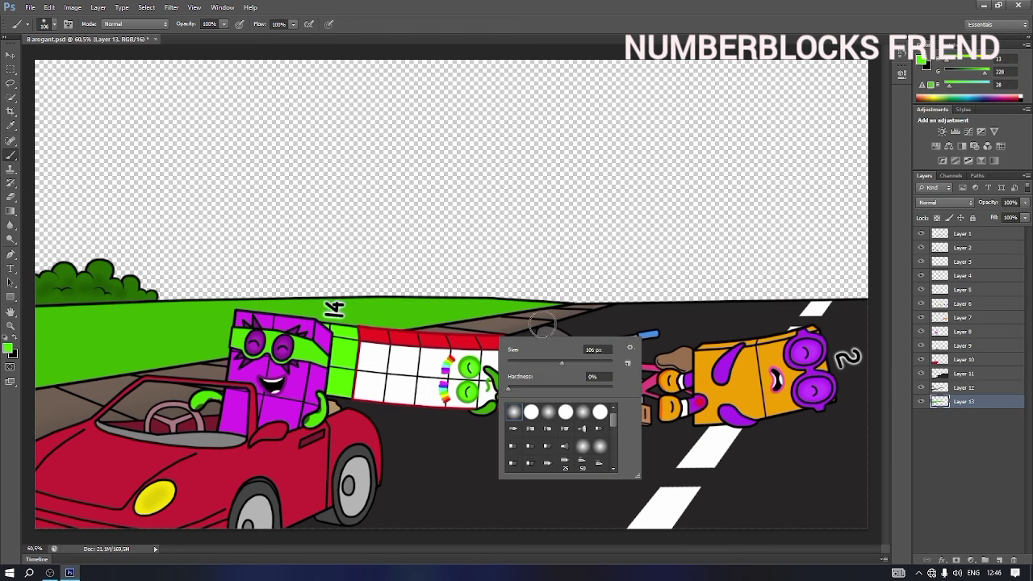
left_click(544, 321)
left_click(26, 386, "shift")
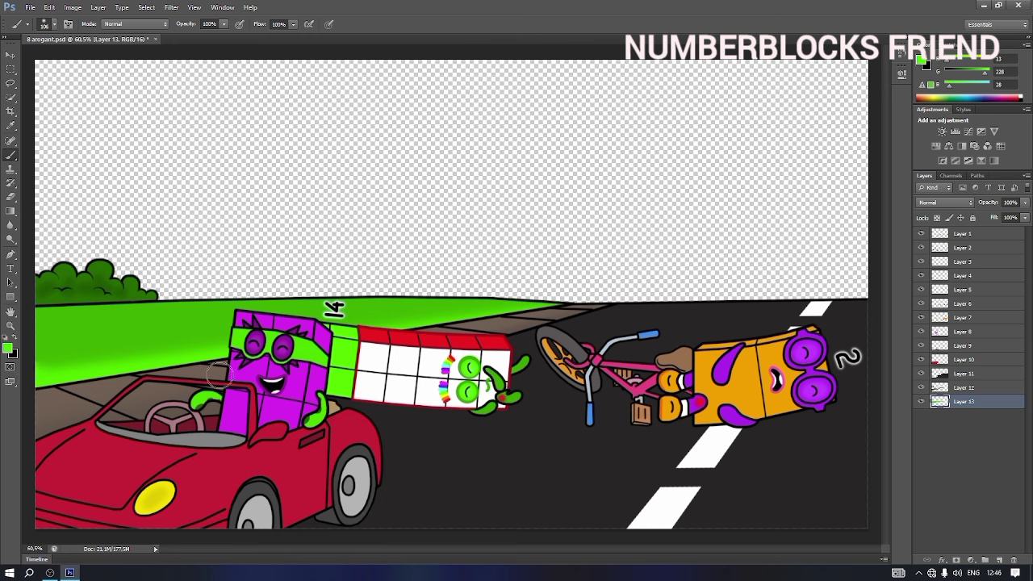
Add a new layer below Layer 13 and fill the whole sky with light blue 49b3fe.
key("ctrl+shift+alt+n")
left_click_drag(968, 401, 985, 429)
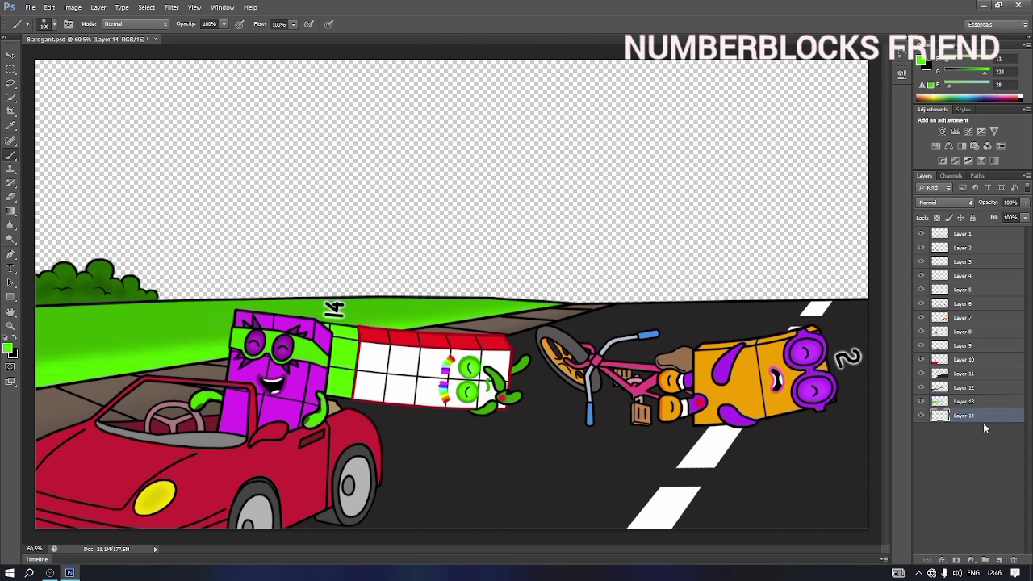
left_click(921, 60)
left_click(876, 122)
left_click(824, 65)
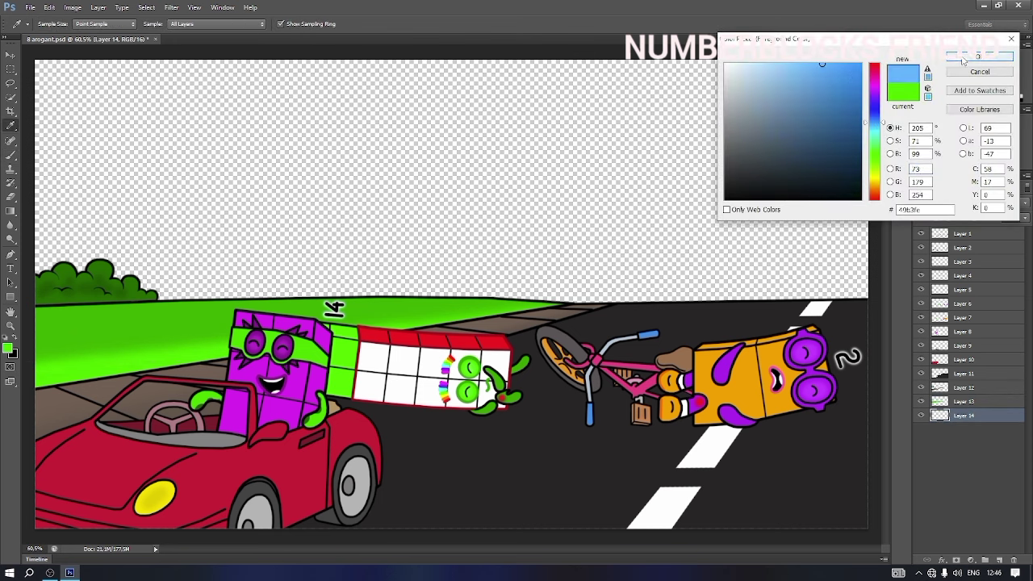
left_click(967, 61)
right_click(476, 192)
left_click(509, 269)
left_click_drag(571, 219, 580, 219)
mouse_move(61, 68)
left_mouse_down()
mouse_move(619, 86)
mouse_move(232, 188)
mouse_move(427, 242)
mouse_move(772, 266)
left_mouse_up()
Shade the sky along the horizon with a yellow glow, RGB 255, 235, 96, using a 453 px soft brush at 0% hardness.
left_click(926, 63)
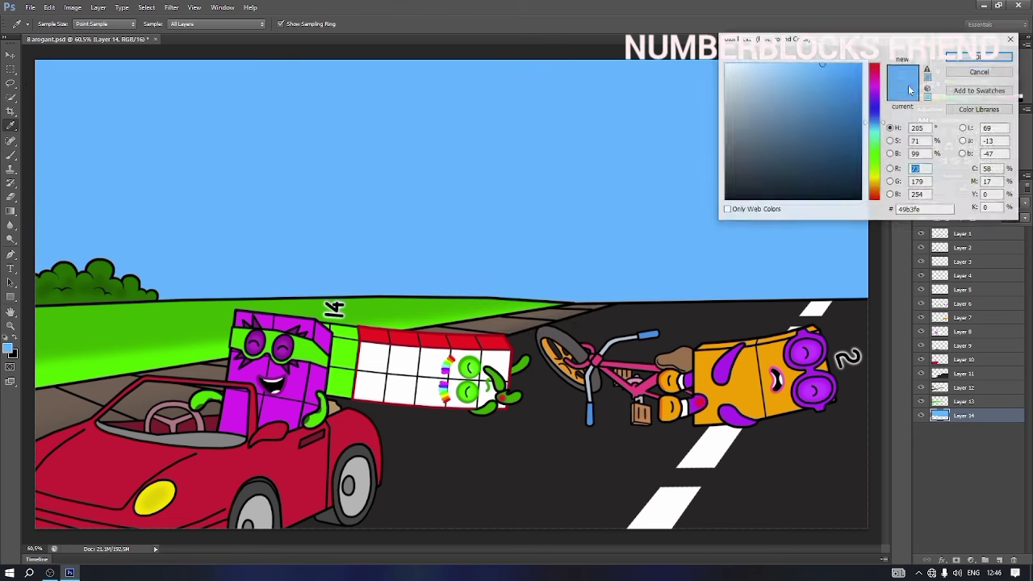
left_click(876, 178)
left_click(810, 63)
left_click(980, 56)
right_click(523, 289)
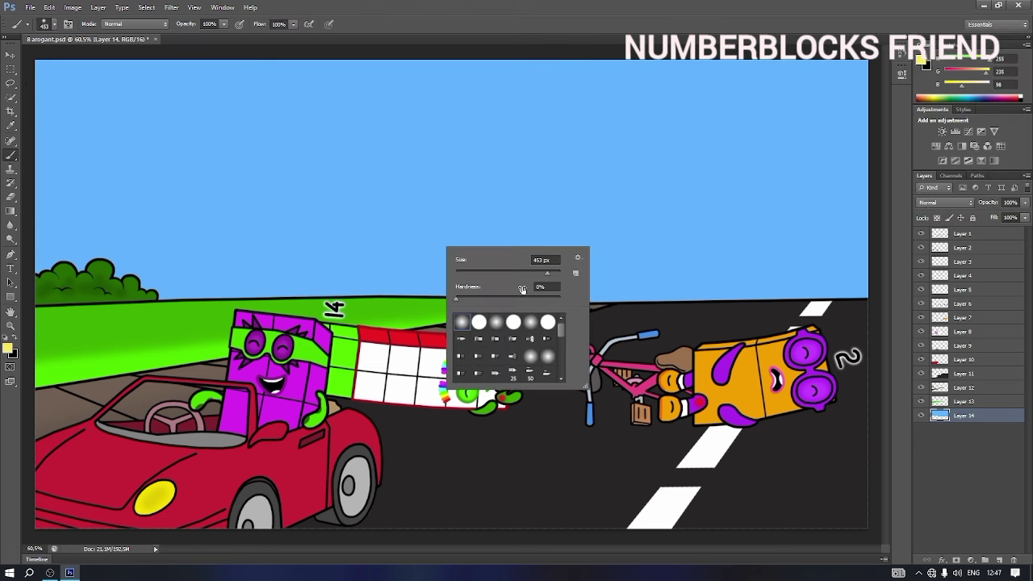
mouse_move(81, 306)
left_mouse_down()
mouse_move(46, 311)
mouse_move(473, 334)
mouse_move(879, 389)
left_mouse_up()
Switch the brush to a small hard round tip, keeping Layer 14 as the active layer.
right_click(517, 346)
left_click(549, 421)
left_click(529, 370)
left_click(967, 418)
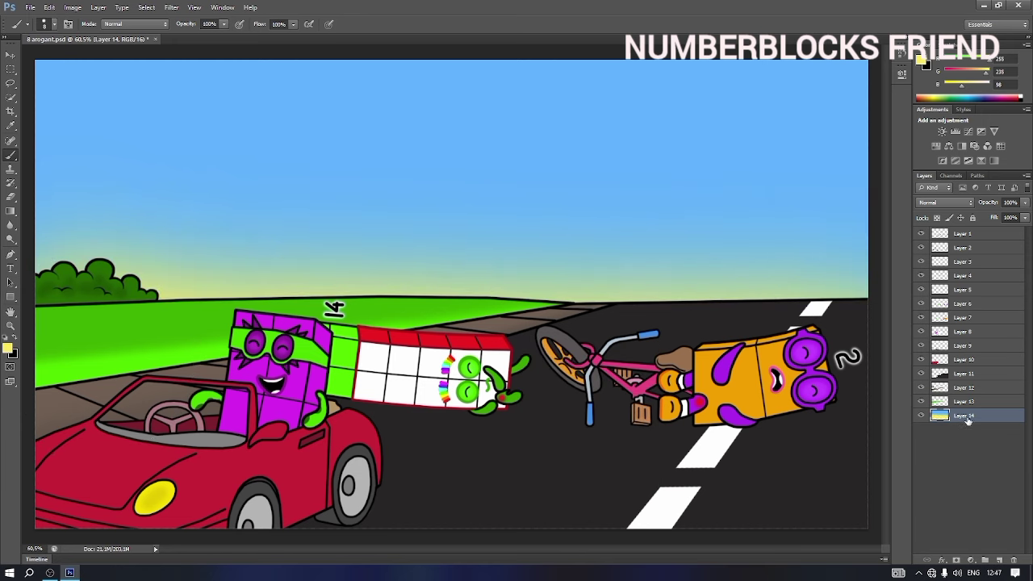
Collapse the side panels to icons and review the whole coloured drawing at 60.5% zoom.
scroll(533, 331, "down", 1)
scroll(533, 331, "down", 1)
scroll(532, 331, "up", 1)
left_click(1028, 38)
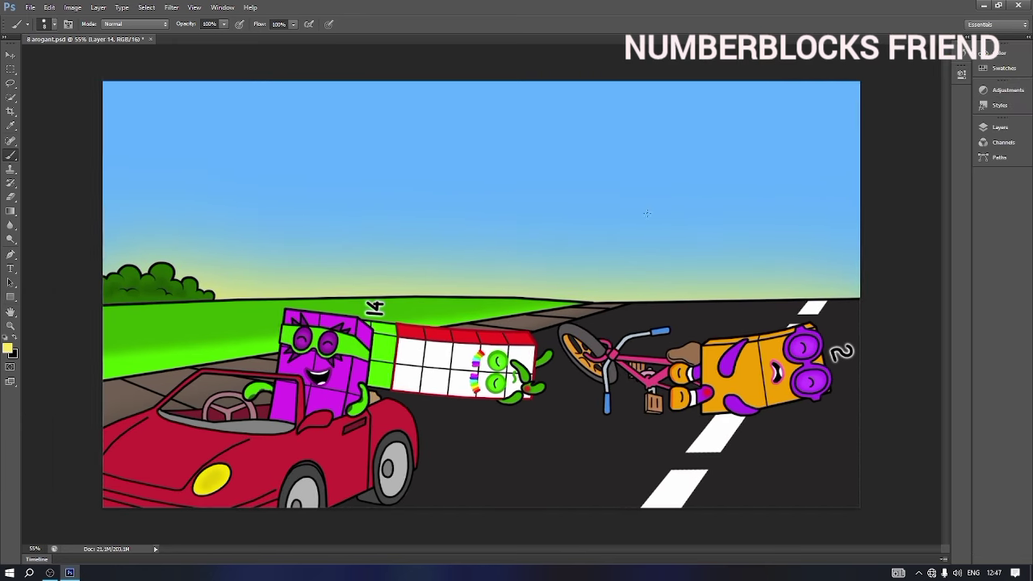
scroll(687, 327, "up", 1)
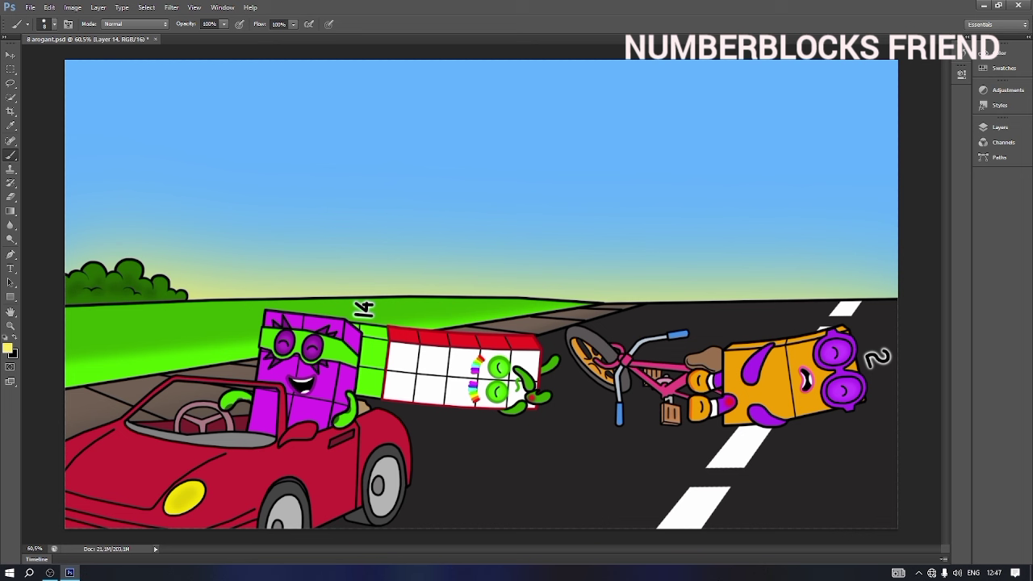